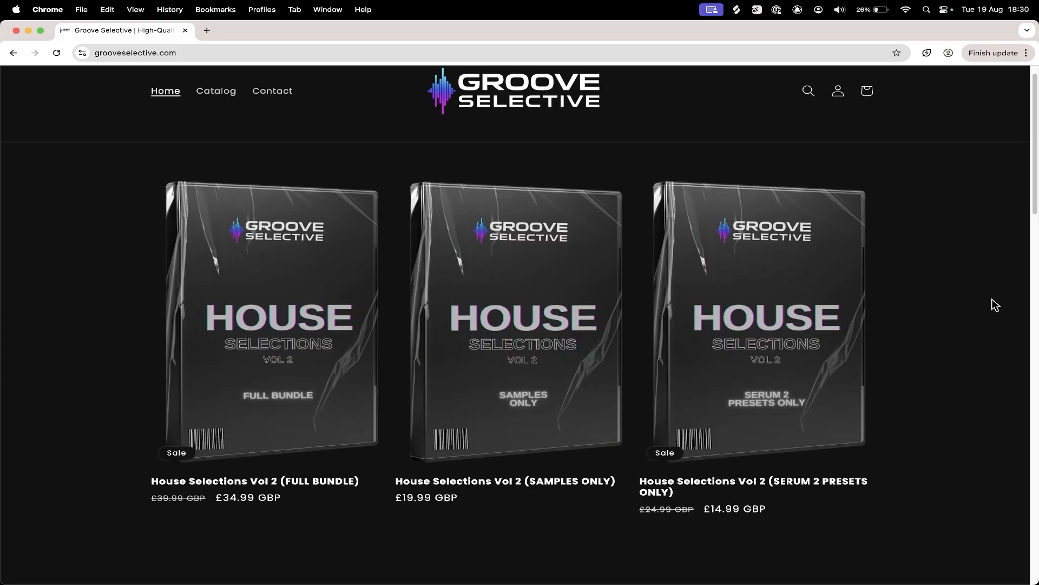
# Browse the Groove Selective home page for the House Selections Vol 2 and Vol 1 packs and their combined bundle.
pyautogui.scroll(-1, 993, 299)
pyautogui.scroll(-3, 995, 304)
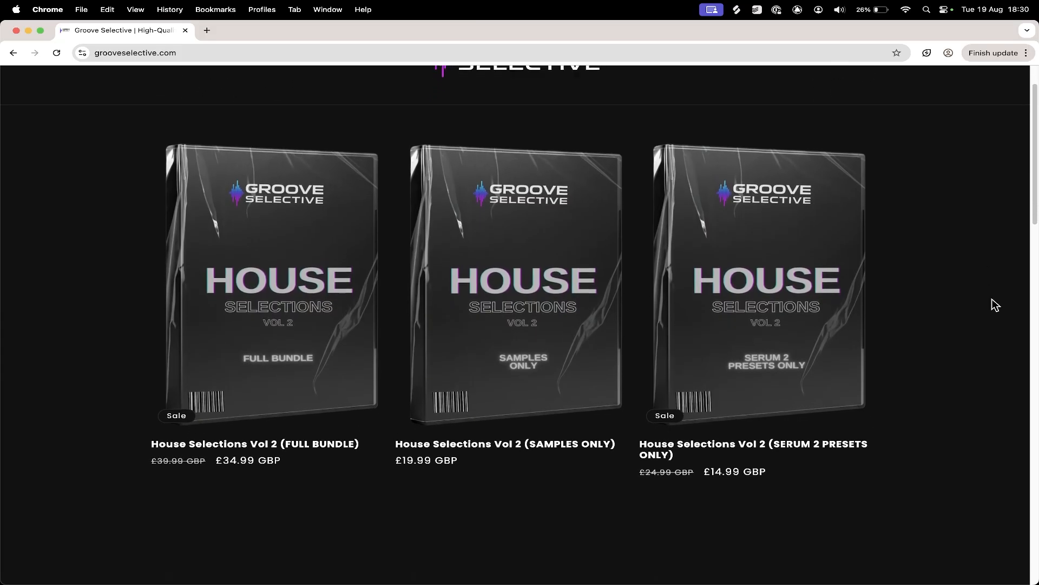
pyautogui.scroll(-4, 995, 305)
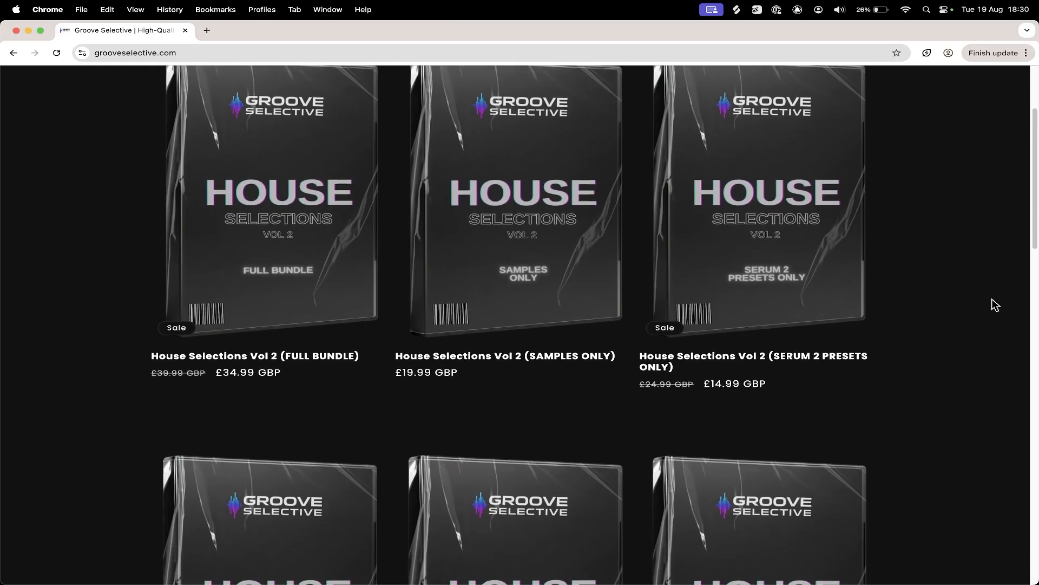
pyautogui.scroll(-5, 995, 305)
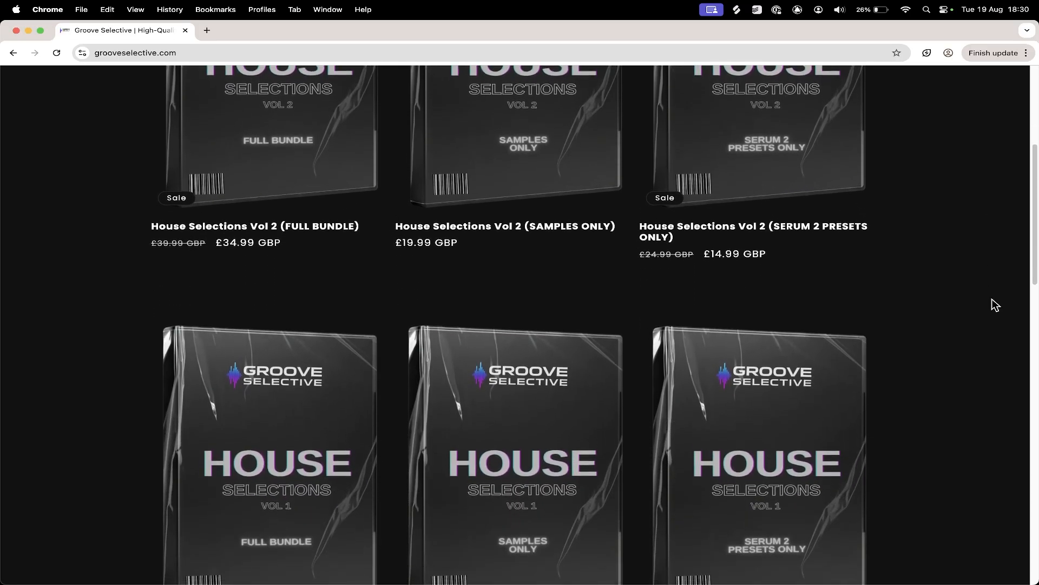
pyautogui.scroll(-5, 996, 305)
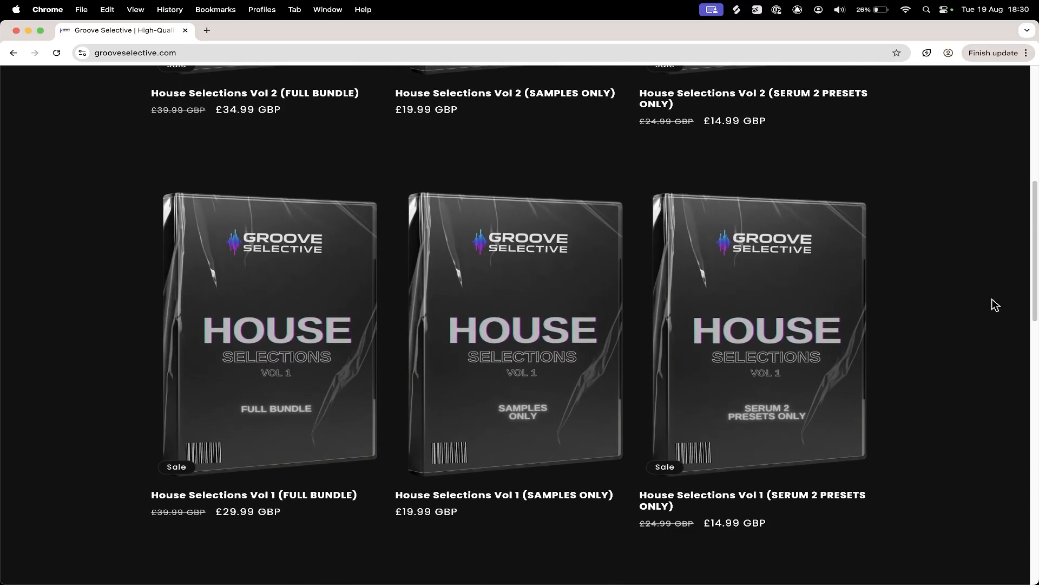
pyautogui.scroll(-6, 995, 304)
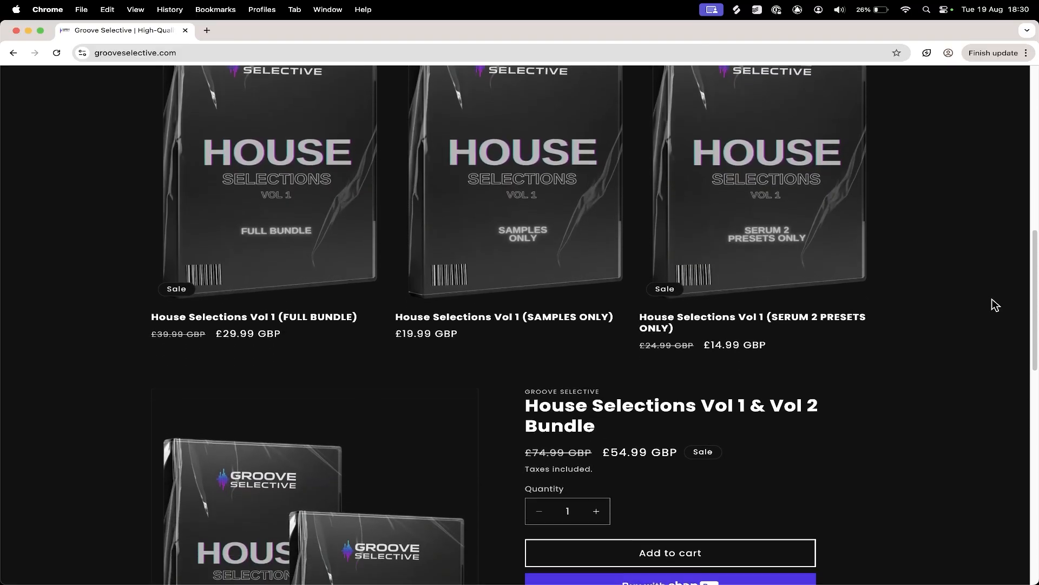
pyautogui.scroll(-6, 995, 305)
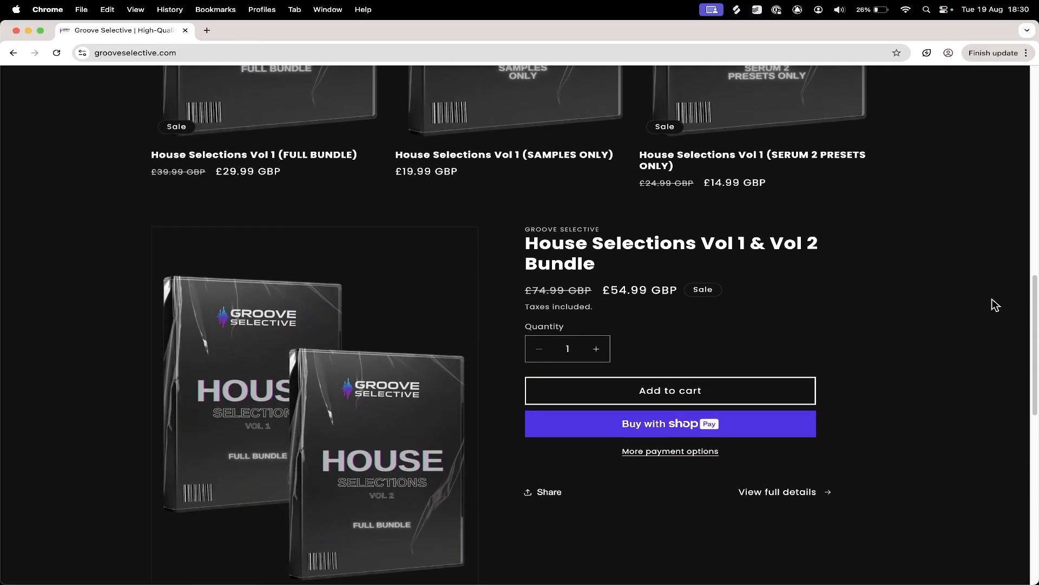
pyautogui.scroll(-6, 995, 304)
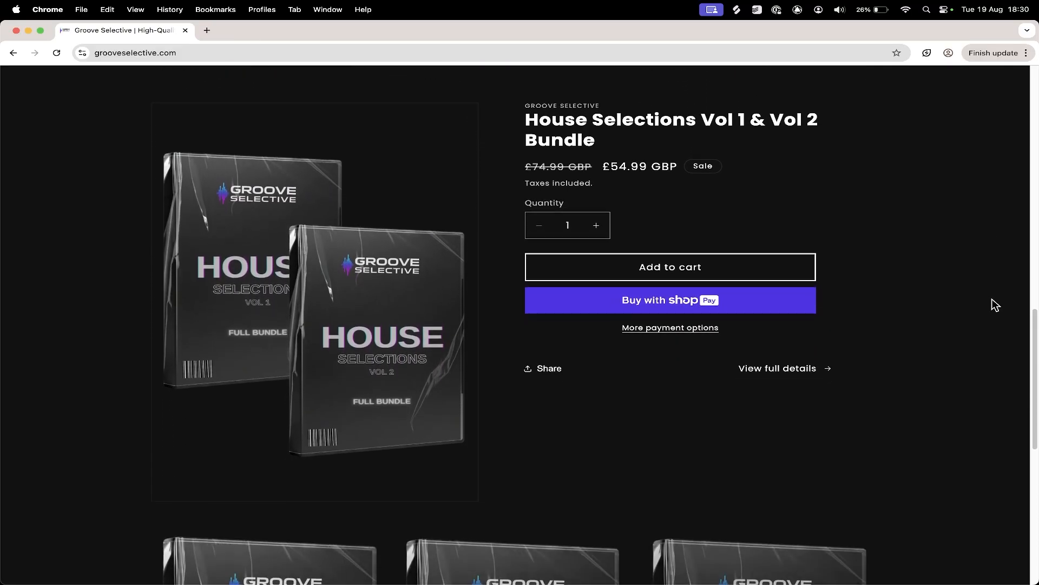
pyautogui.scroll(-1, 996, 305)
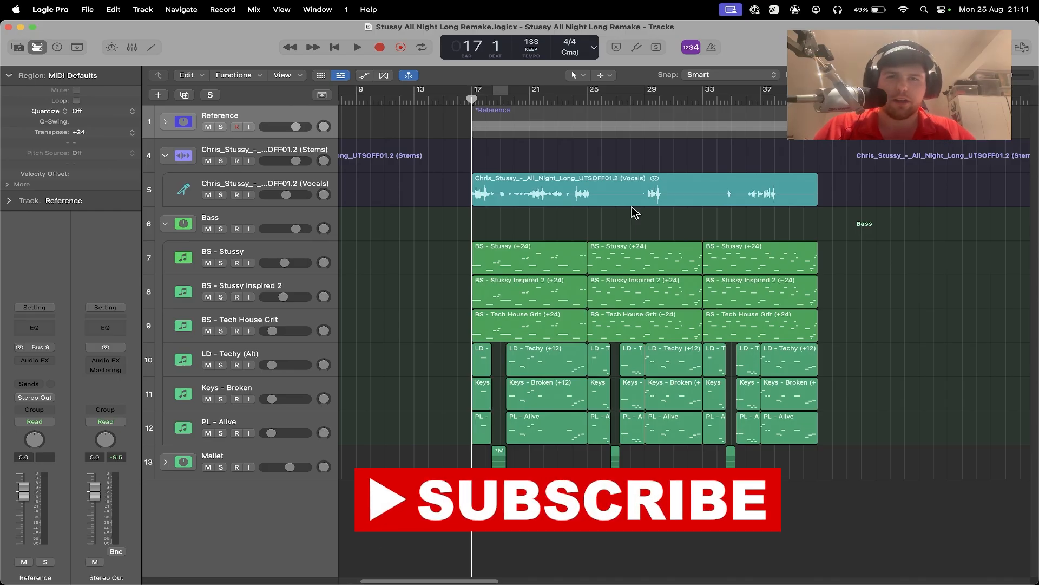
# Solo the vocals track in the Logic Pro project and play it.
pyautogui.click(221, 195)
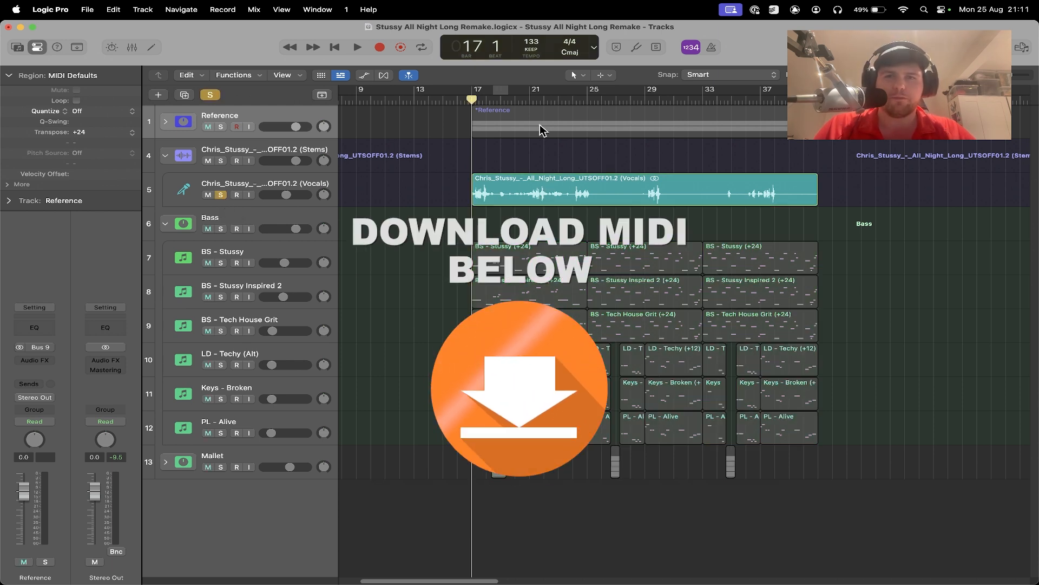
pyautogui.press('space')
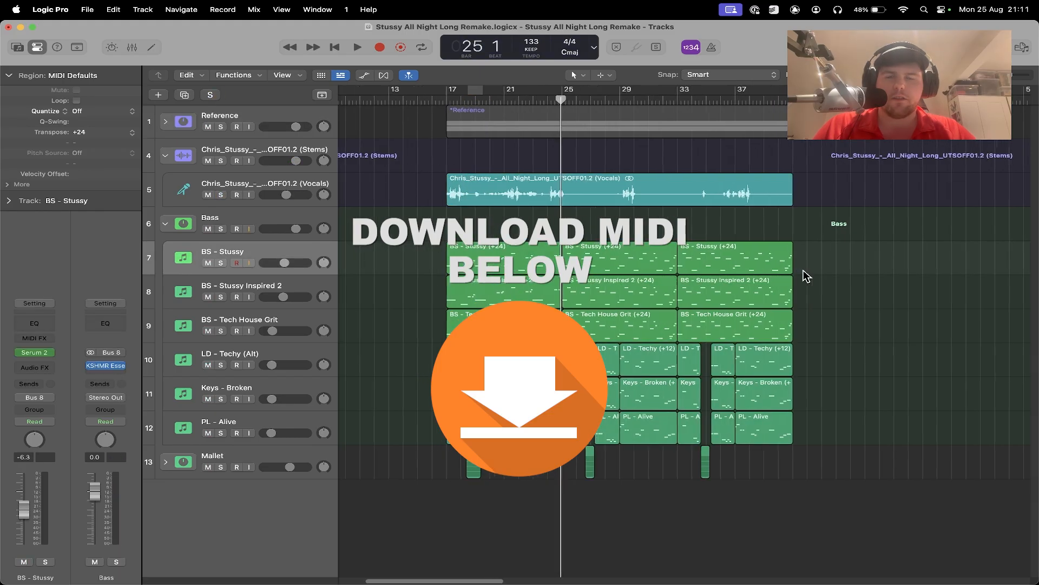
pyautogui.hscroll(3, 807, 276)
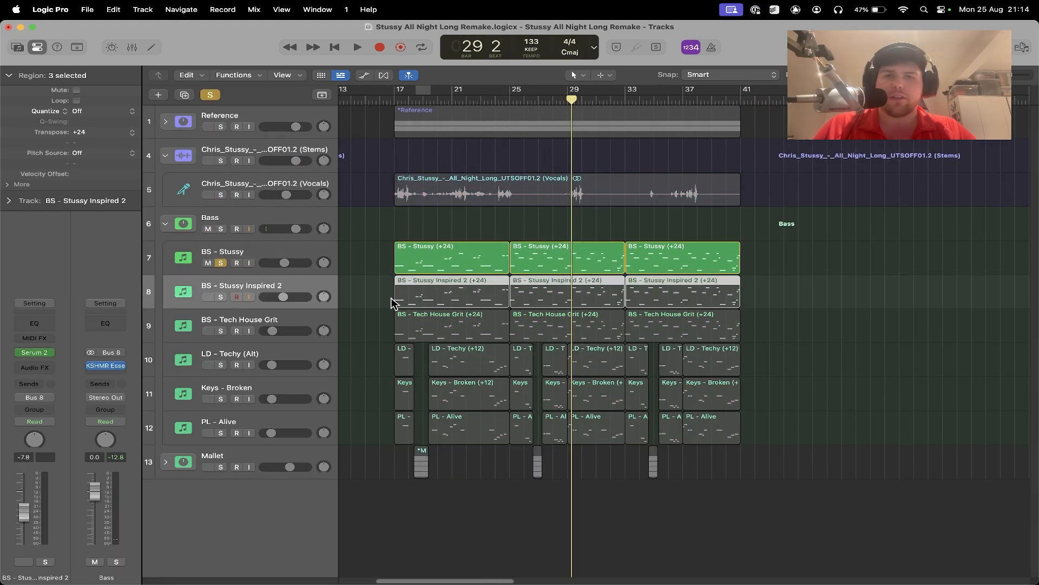
# Play the bass layers from bar 25 with BS - Stussy Inspired 2 and BS - Tech House Grit also soloed, then clear all solos.
pyautogui.click(221, 298)
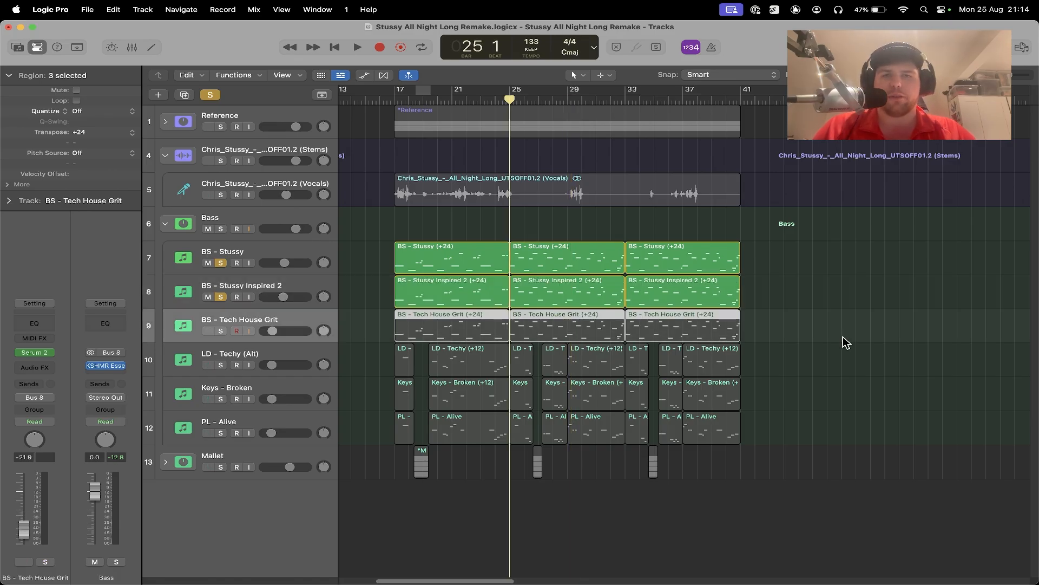
pyautogui.click(221, 330)
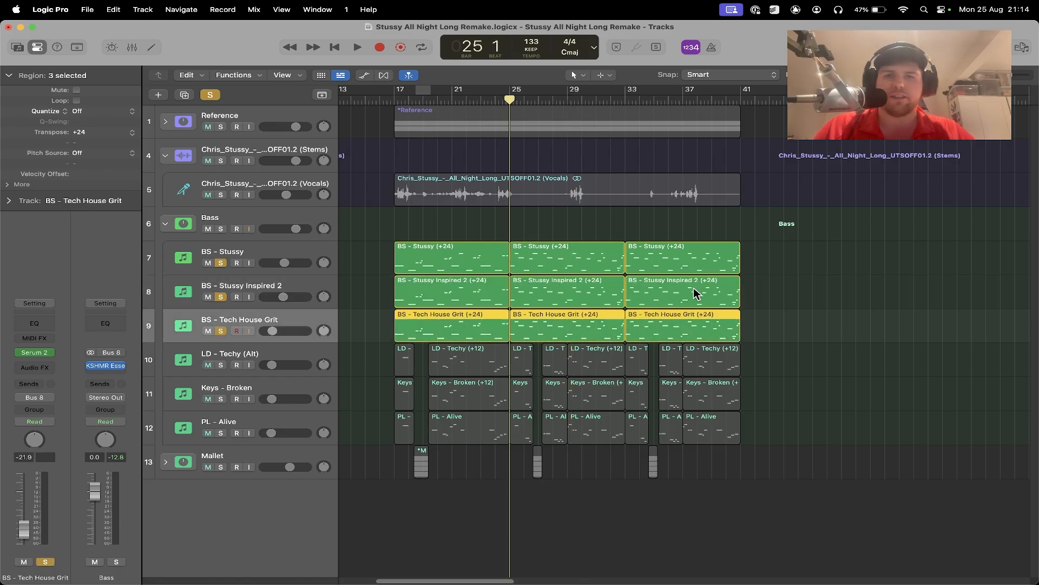
pyautogui.press('space')
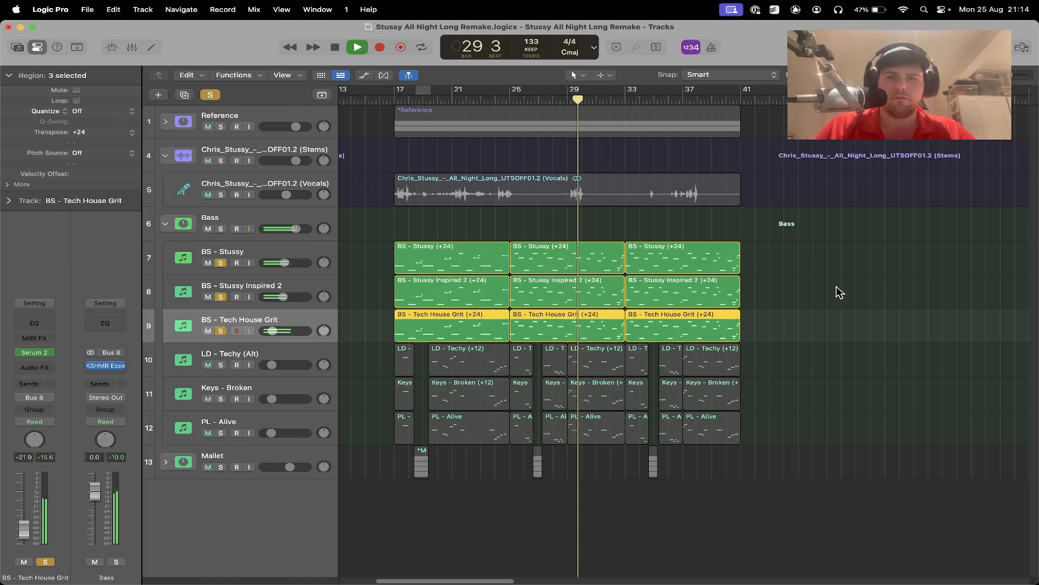
pyautogui.press('space')
pyautogui.click(216, 94)
# Open the Serum 2 instrument on the BS - Stussy track and examine its oscillators, filter and effects chain.
pyautogui.click(226, 259)
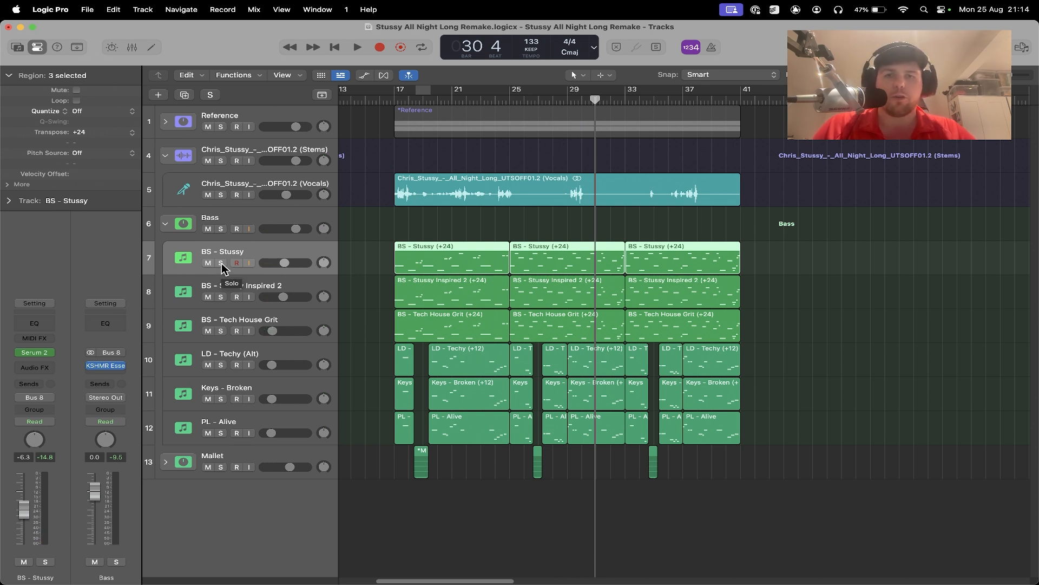
pyautogui.click(34, 353)
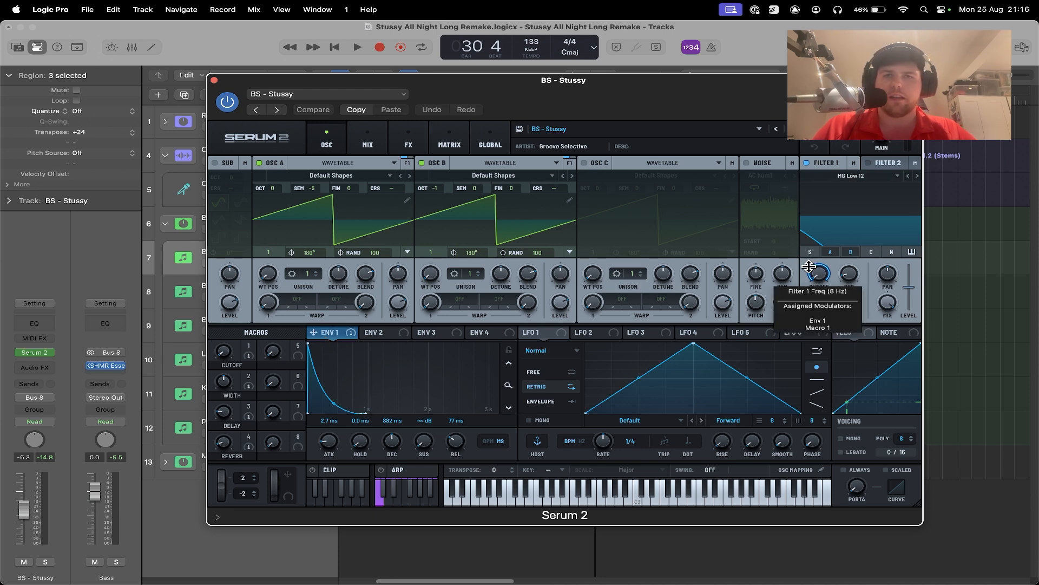
pyautogui.click(410, 145)
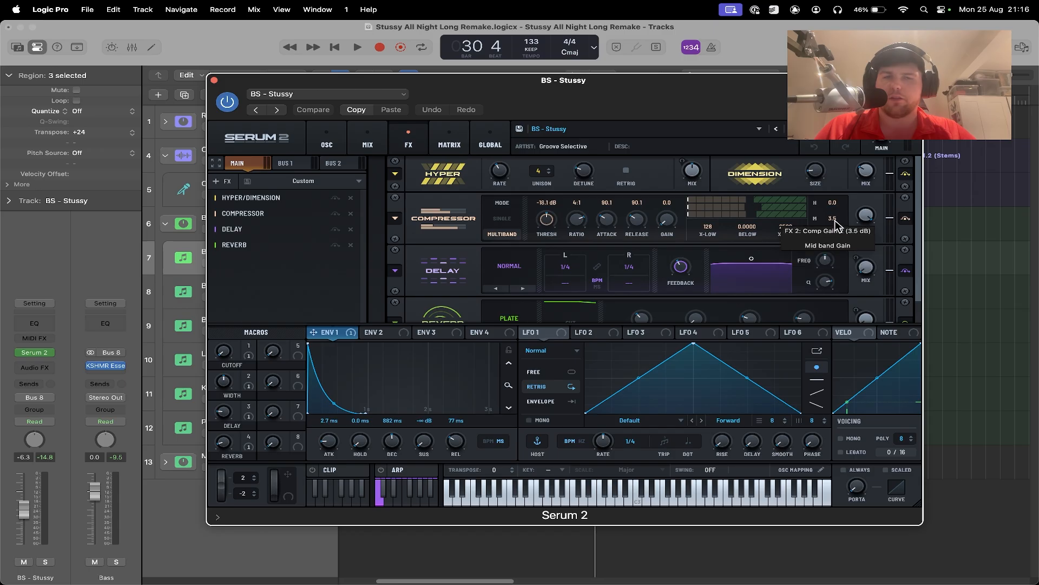
pyautogui.scroll(-2, 825, 314)
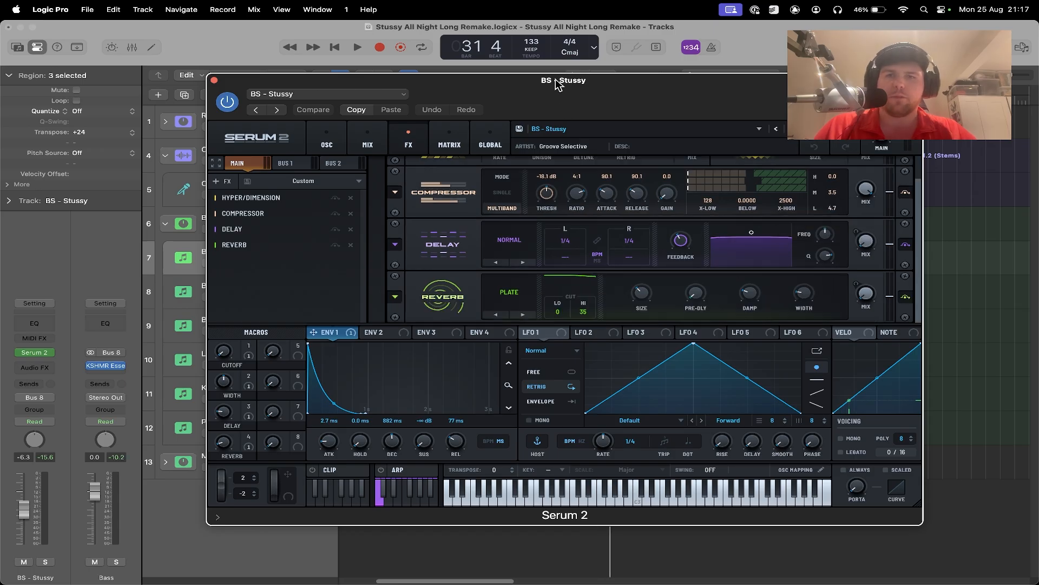
# Check the Delay and Reverb macros and the effects of the BS - Stussy patch, and close the instrument window.
pyautogui.click(224, 414)
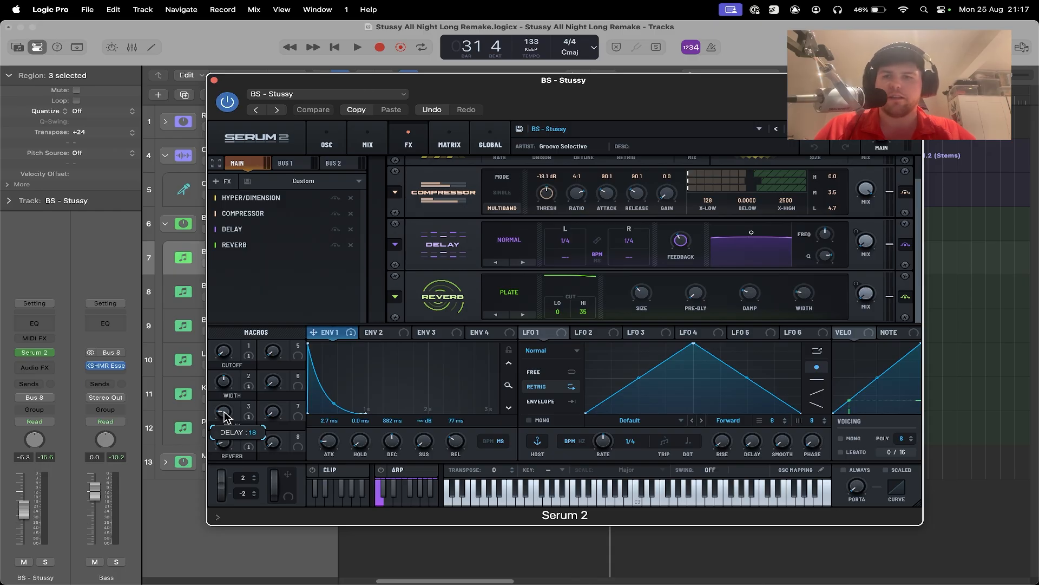
pyautogui.click(226, 443)
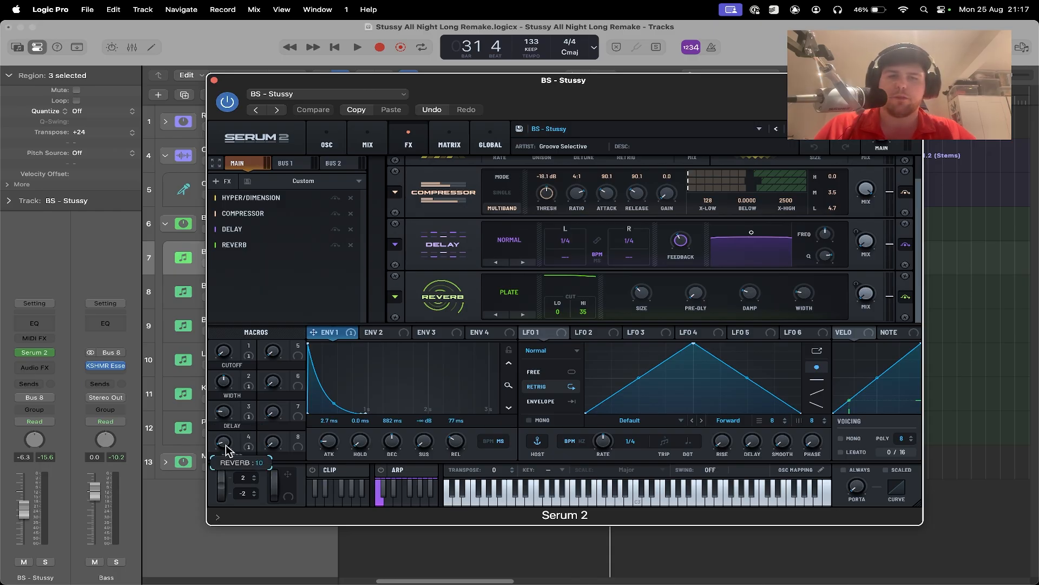
pyautogui.click(417, 144)
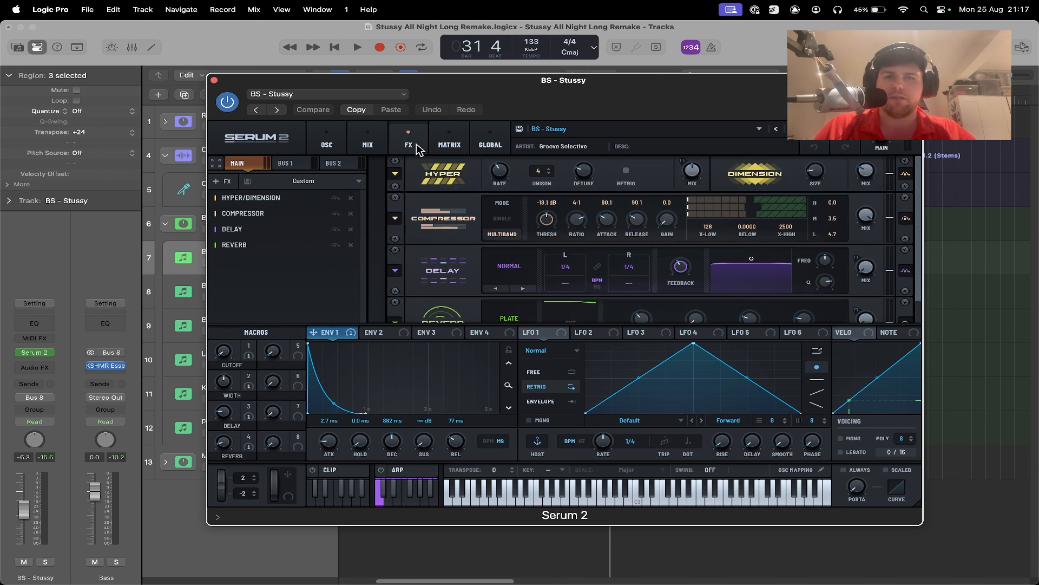
pyautogui.click(215, 81)
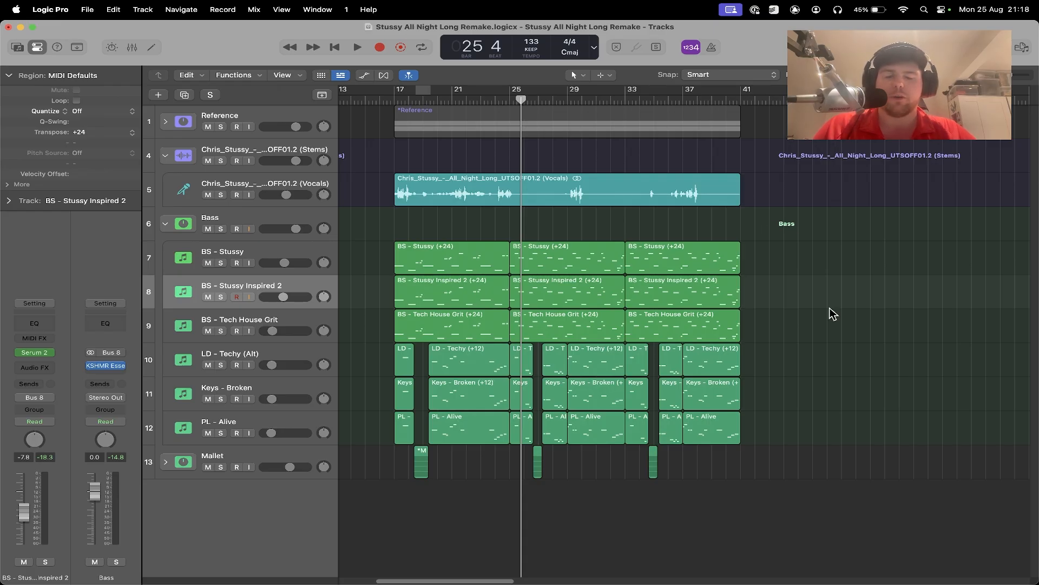
# Open the Serum 2 instrument on the LD - Techy (Alt) track and browse its user preset banks.
pyautogui.click(261, 326)
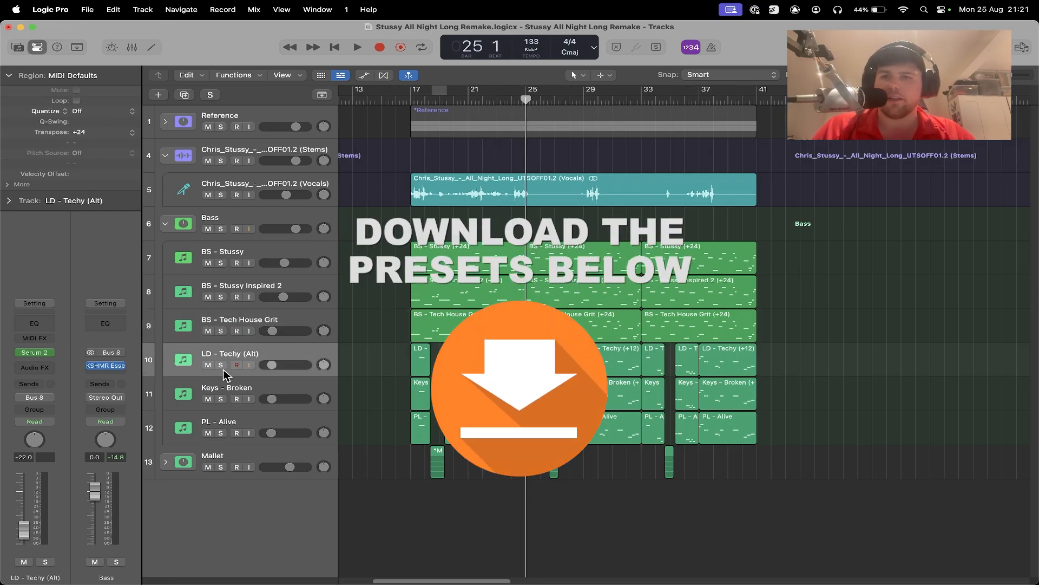
pyautogui.click(34, 352)
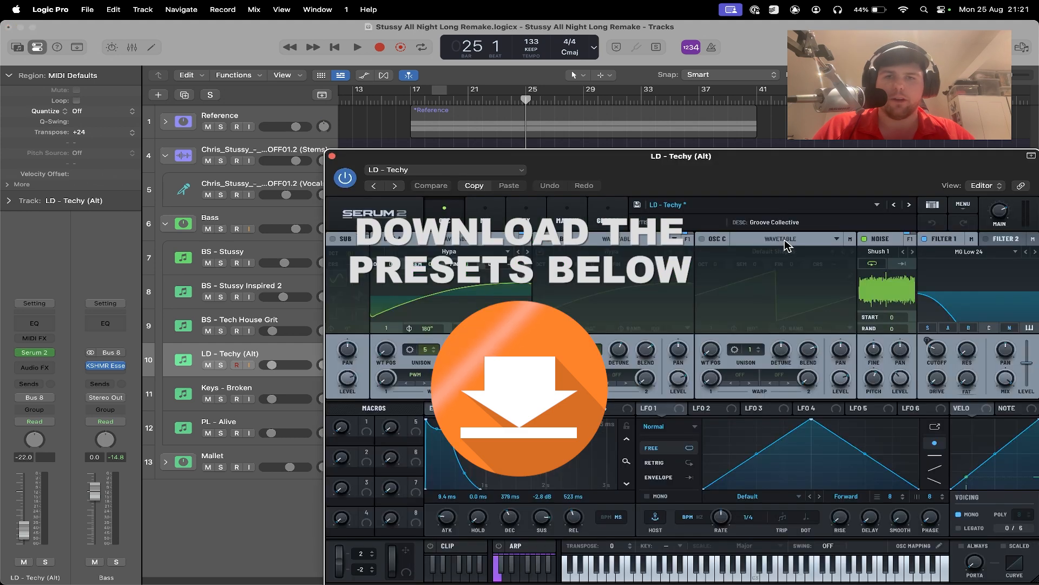
pyautogui.moveTo(777, 162); pyautogui.dragTo(545, 49)
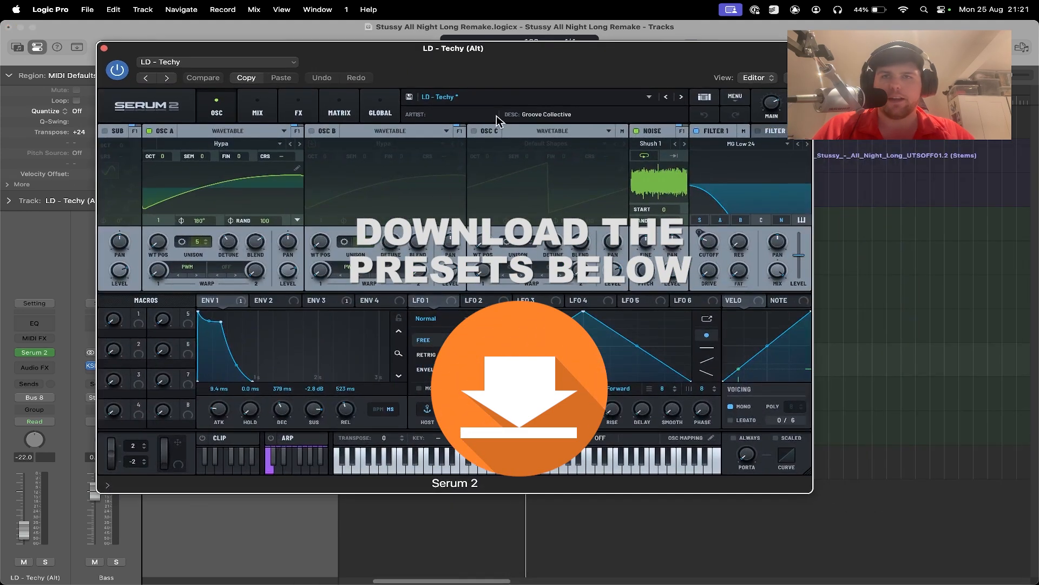
pyautogui.click(457, 97)
pyautogui.moveTo(460, 135)
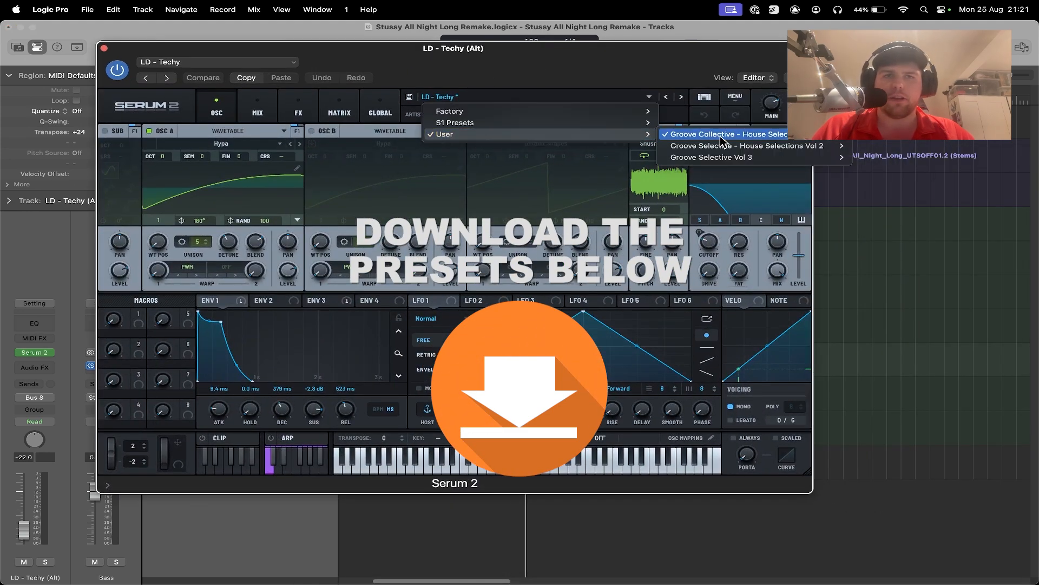
pyautogui.moveTo(731, 138)
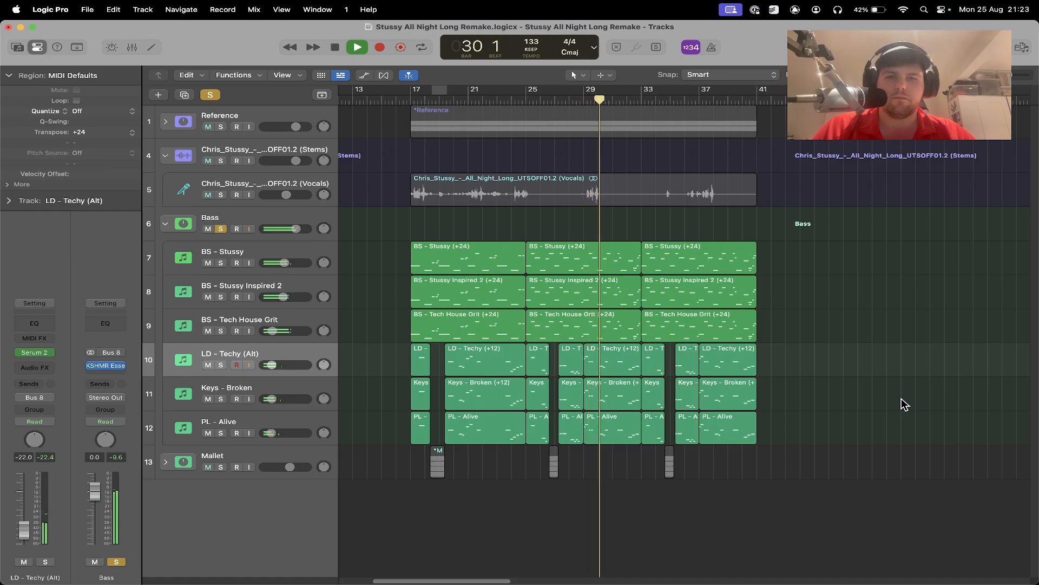
# Stop playback and show the library entry for the Ethereal Mallets track's sound.
pyautogui.press('space')
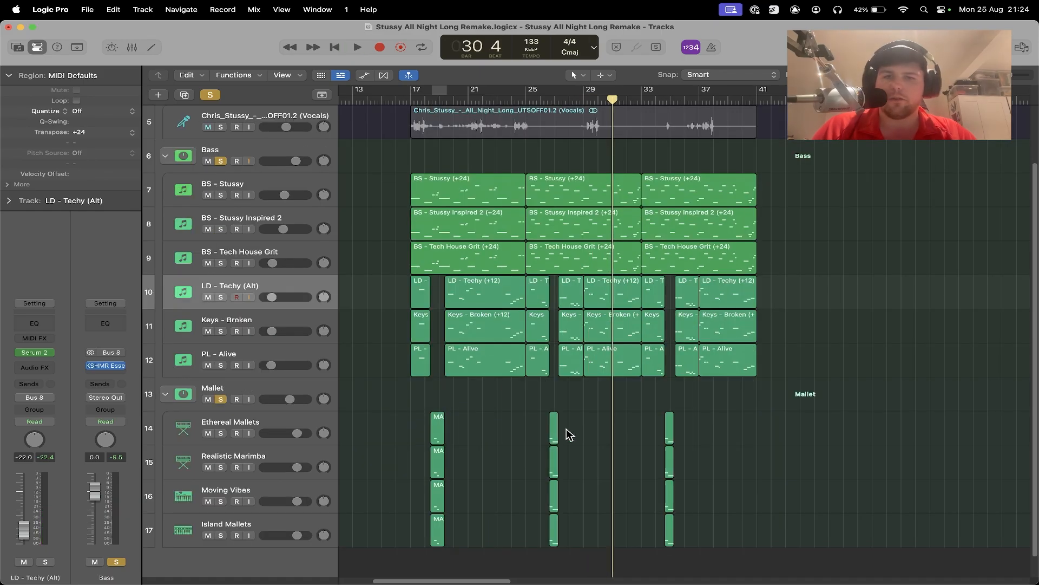
pyautogui.click(240, 423)
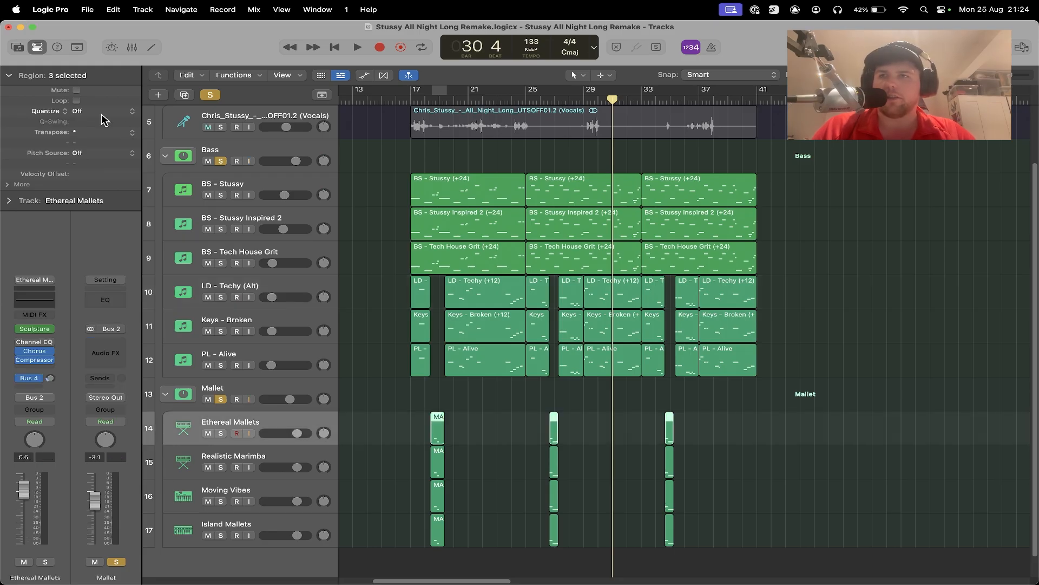
pyautogui.click(18, 47)
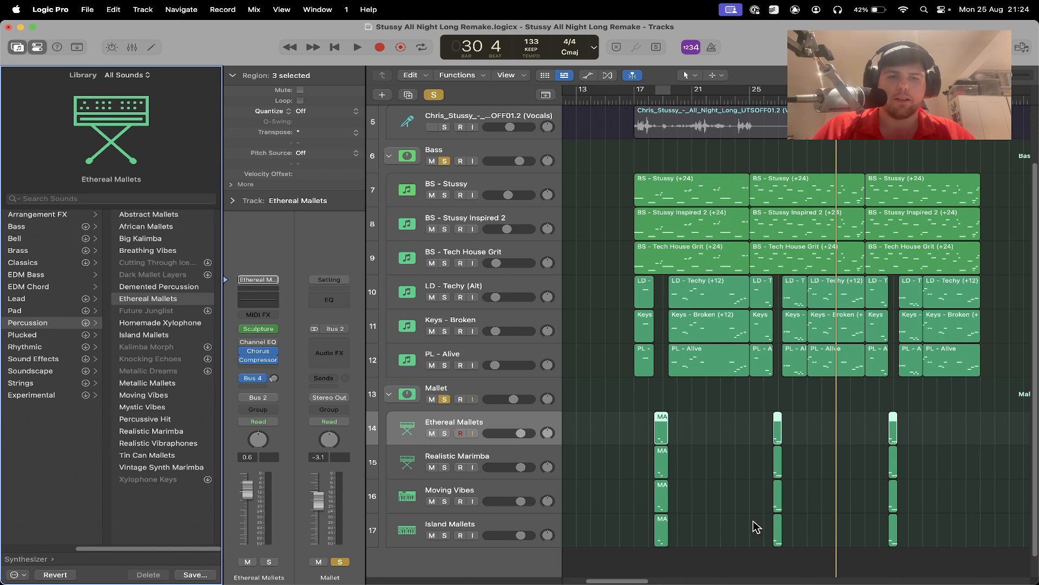
# Play the soloed Bass and Mallet stacks together from bar 25.
pyautogui.hscroll(5, 807, 536)
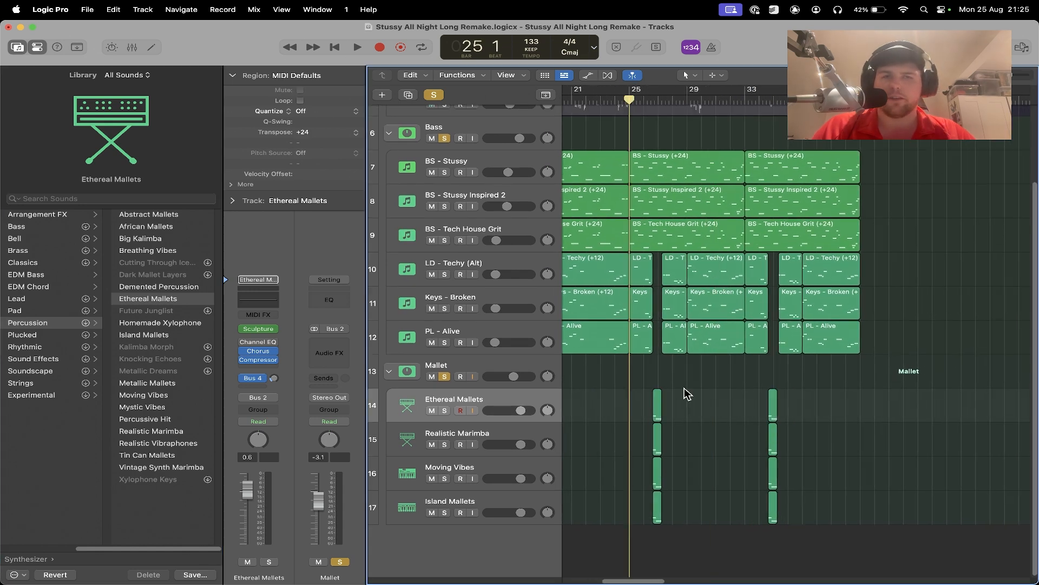
pyautogui.hscroll(2, 687, 393)
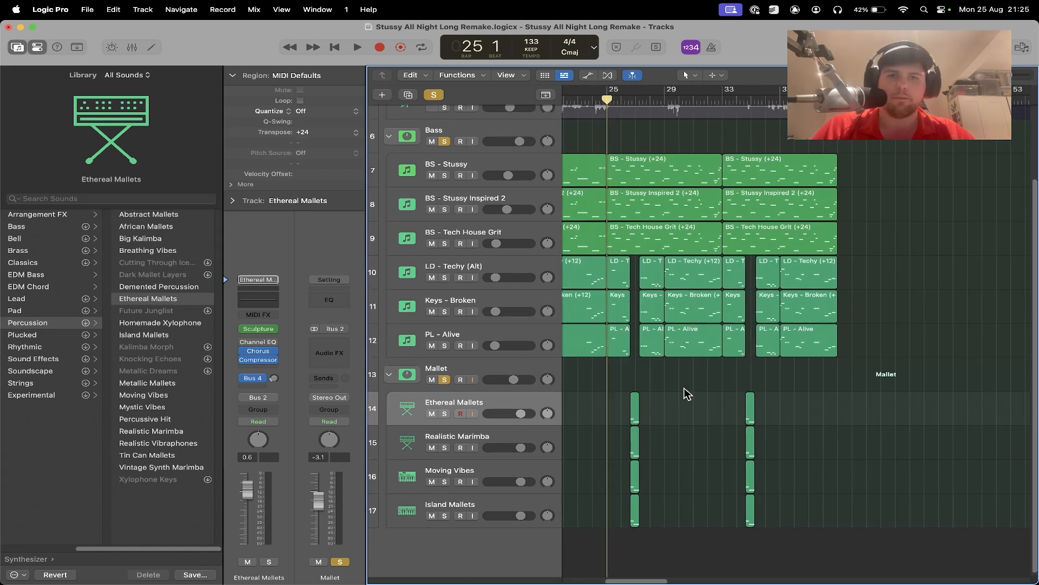
pyautogui.press('space')
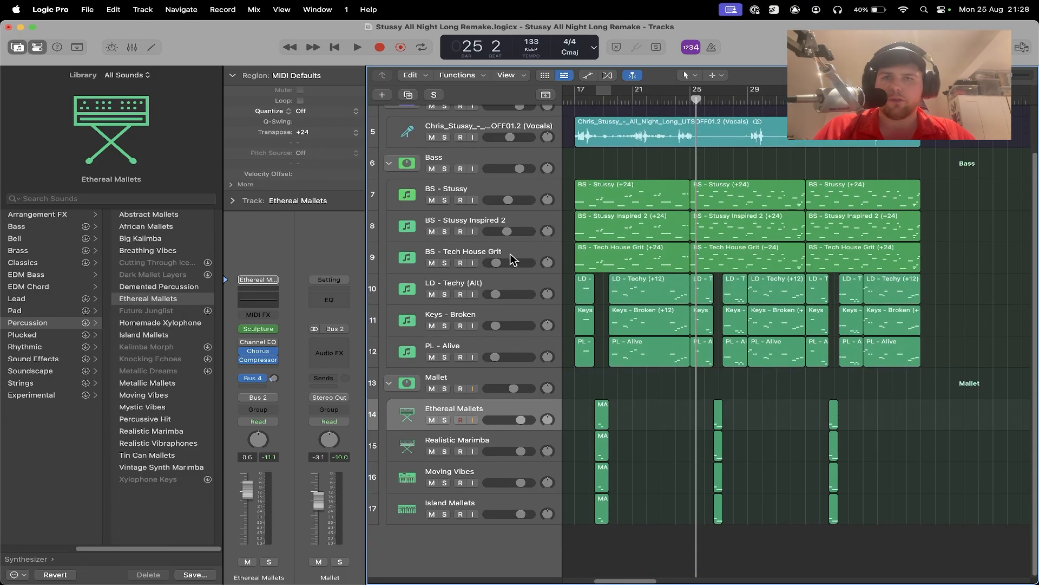
# Collapse the Bass and Mallet track stacks.
pyautogui.click(389, 165)
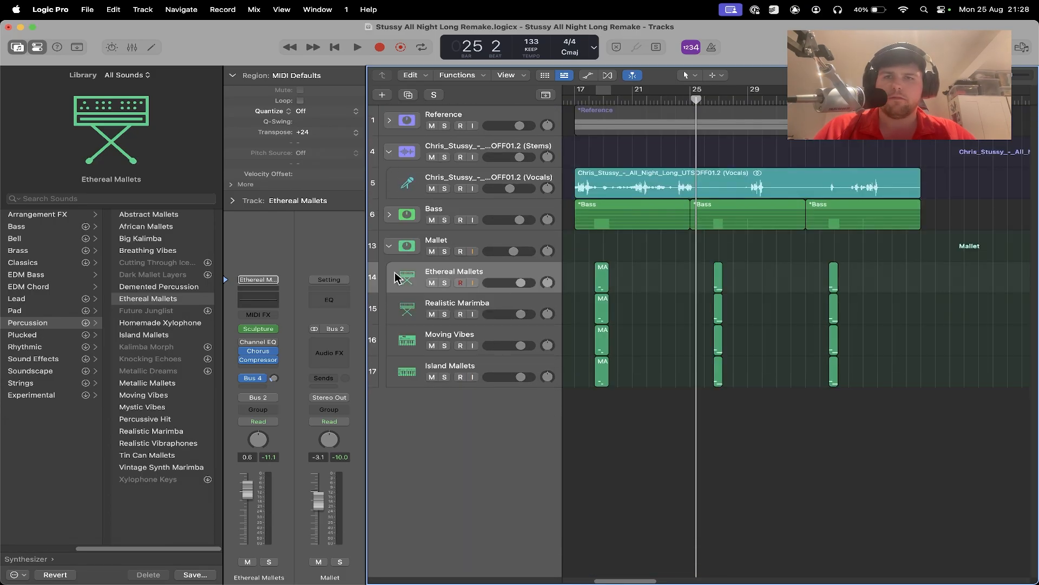
pyautogui.click(389, 247)
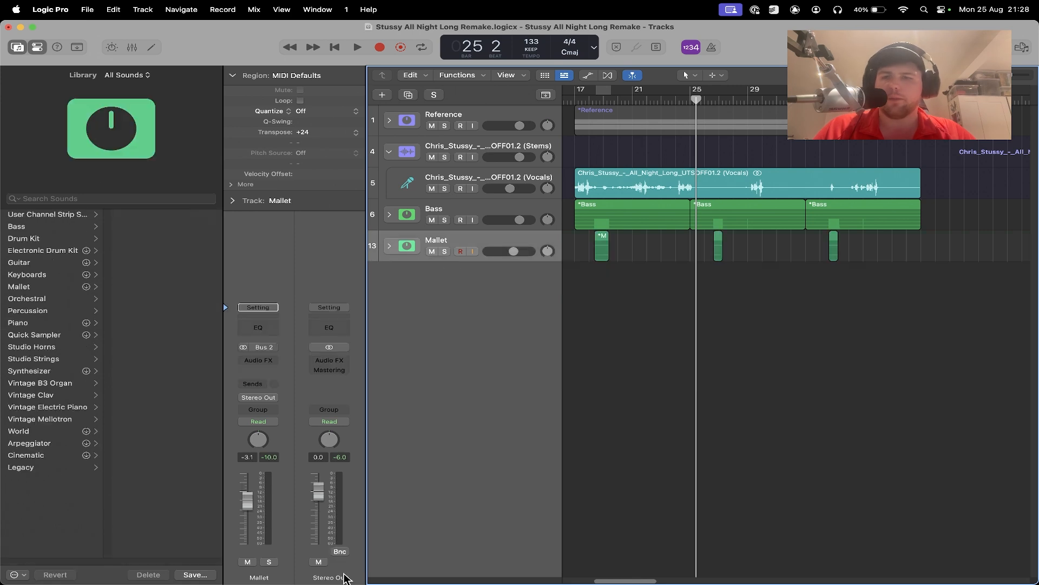
# Import Kick 03_1.wav from the sample pack's Kicks folder and turn it into a Drum Machine Designer track.
pyautogui.click(107, 568)
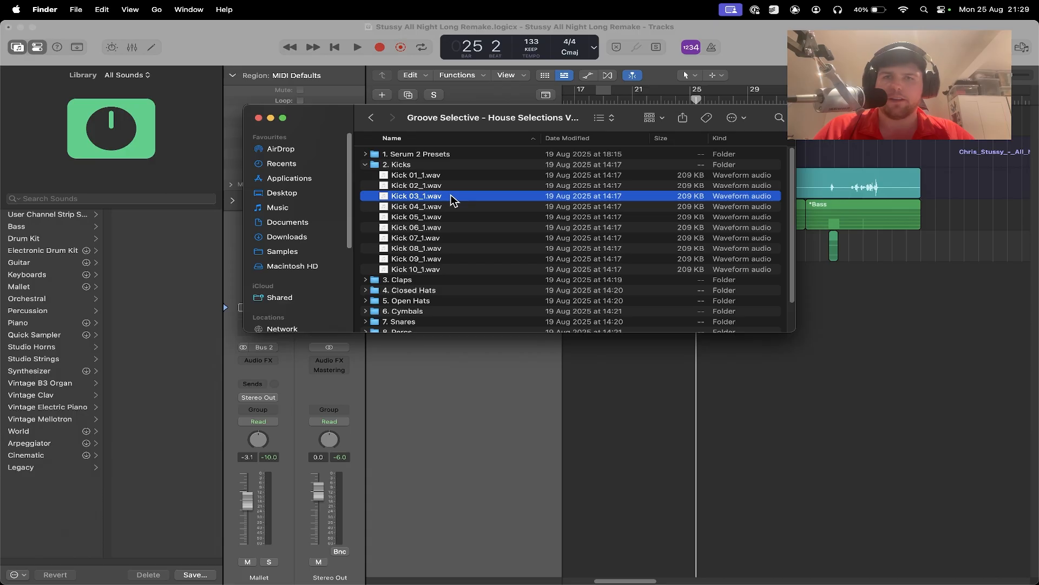
pyautogui.moveTo(454, 200); pyautogui.dragTo(767, 407)
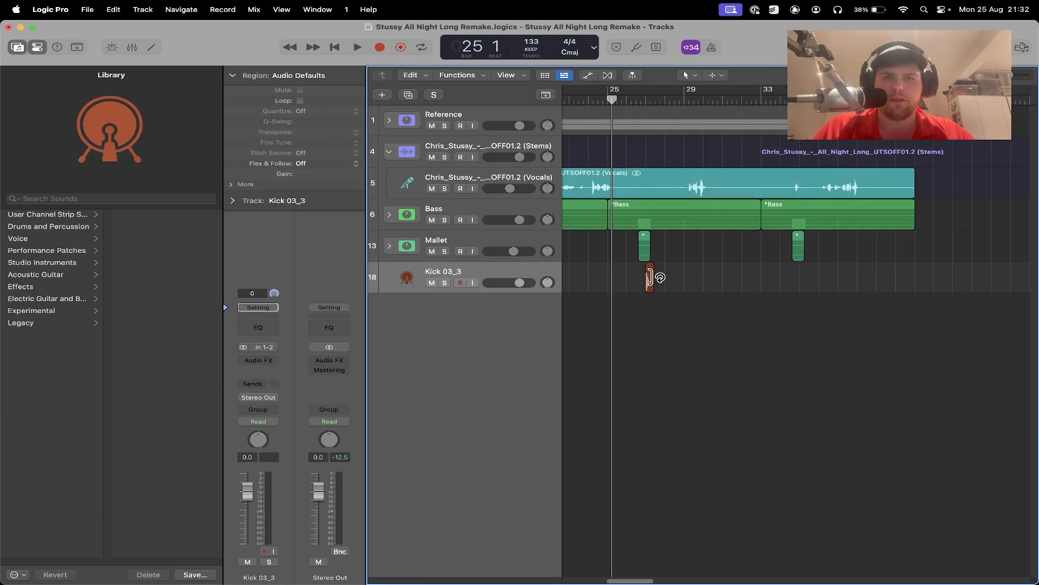
pyautogui.moveTo(652, 277); pyautogui.dragTo(484, 353)
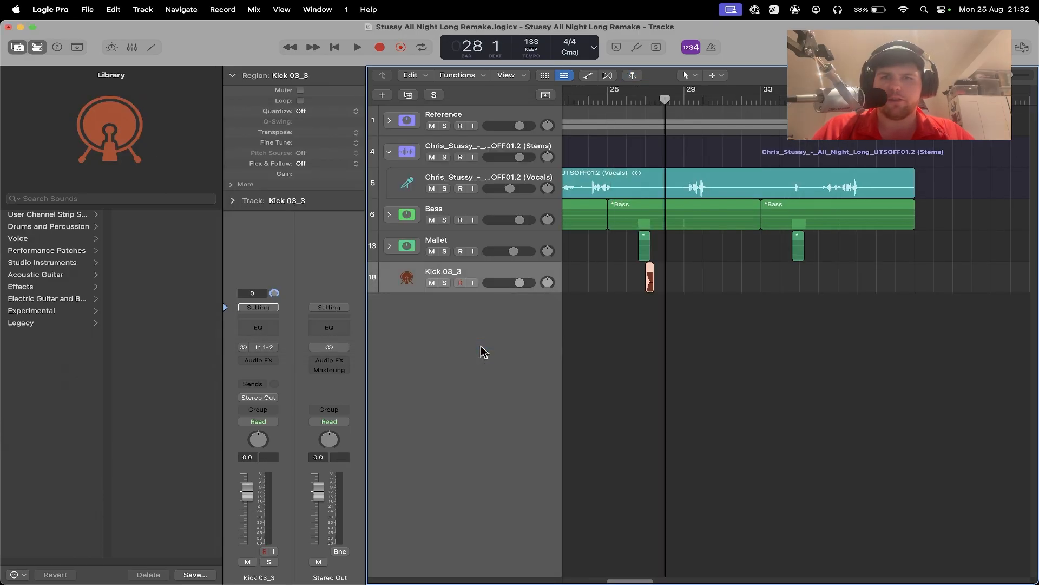
# Create a pattern region at bar 25 on the kick track with steps 1, 5, 9 and 13 active.
pyautogui.rightClick(621, 282)
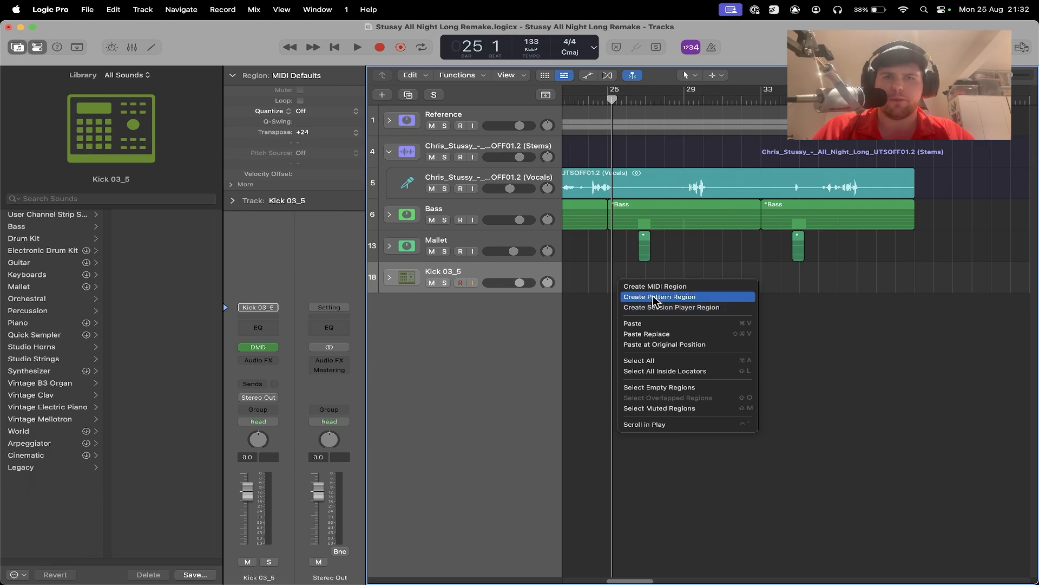
pyautogui.click(655, 298)
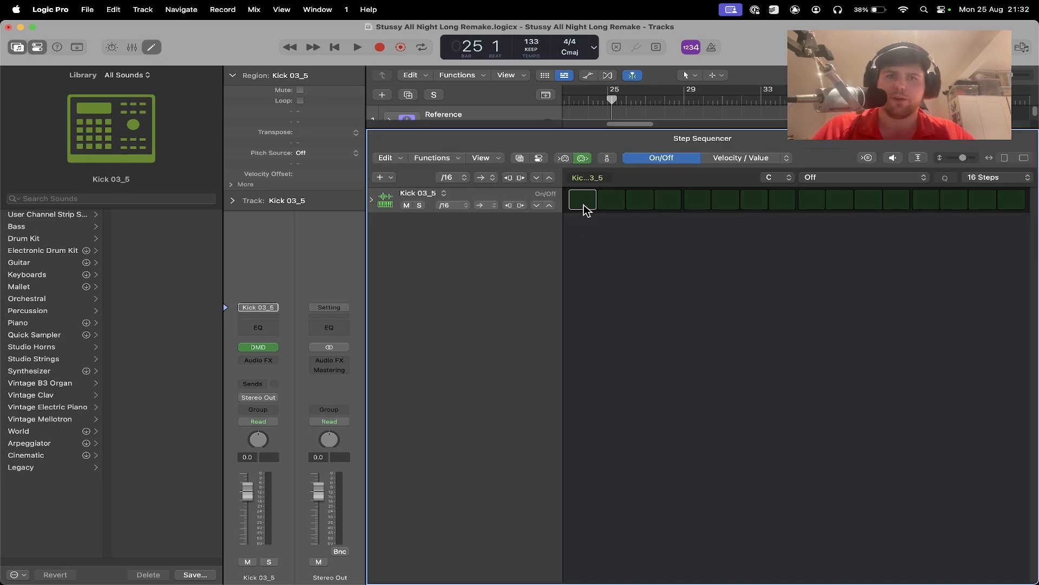
pyautogui.click(584, 204)
pyautogui.click(698, 204)
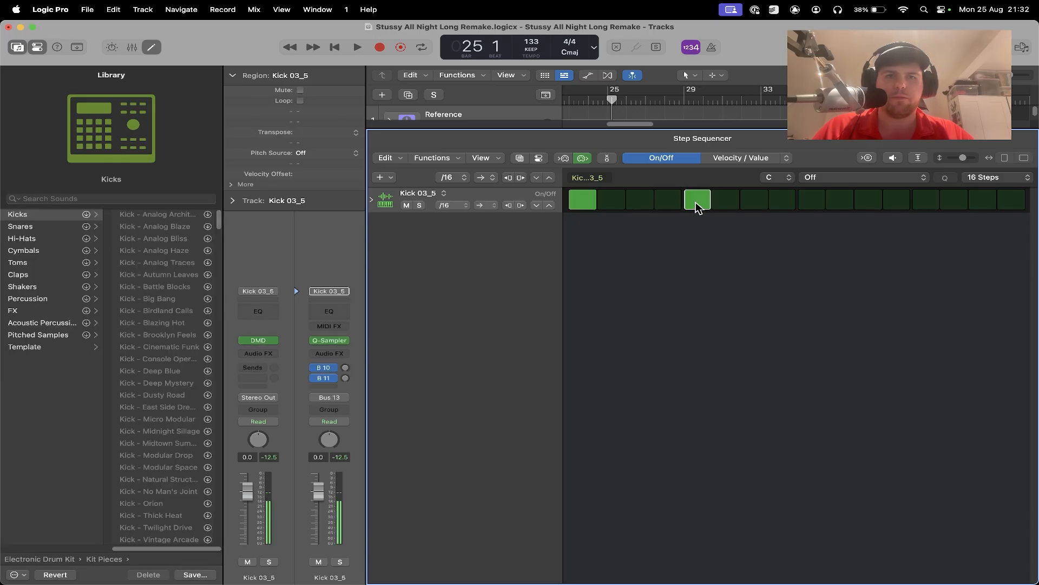
pyautogui.click(824, 203)
pyautogui.click(926, 205)
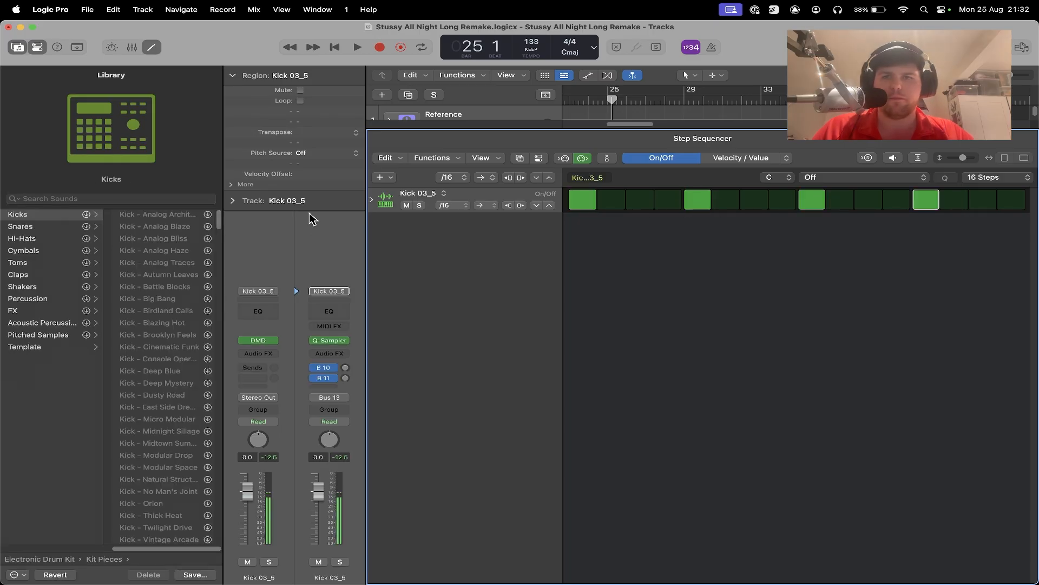
# Play the arrangement and repeat the kick pattern back to back as four regions from bar 25 to bar 41.
pyautogui.press('e')
pyautogui.press('space')
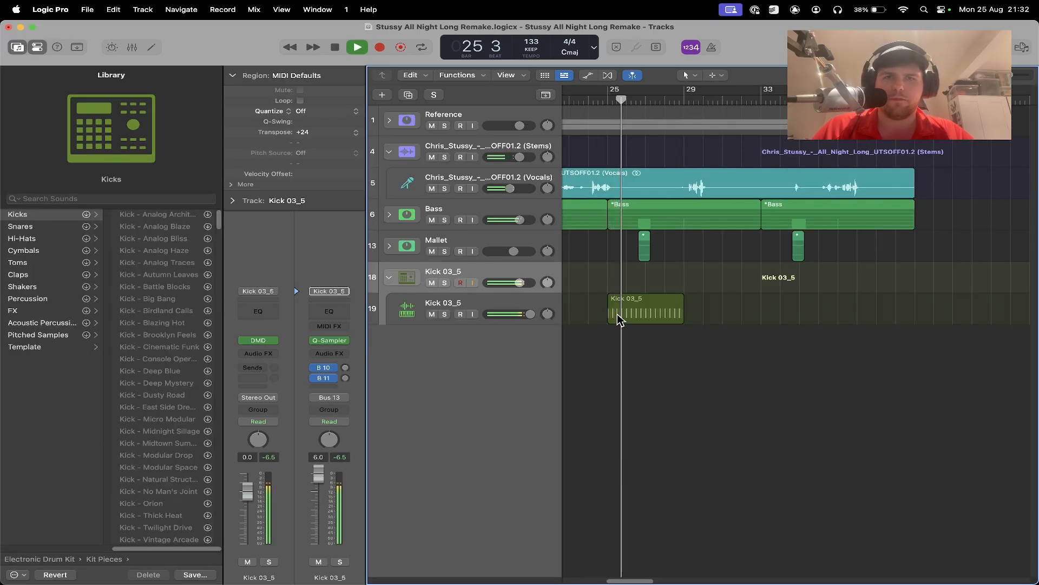
pyautogui.moveTo(645, 321); pyautogui.dragTo(794, 311)
pyautogui.click(757, 385)
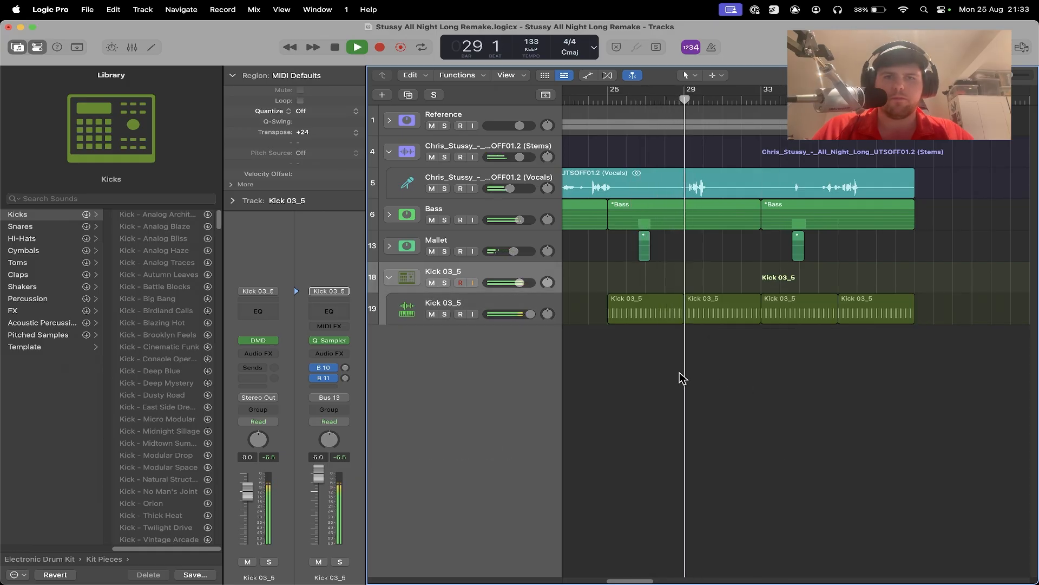
pyautogui.press('space')
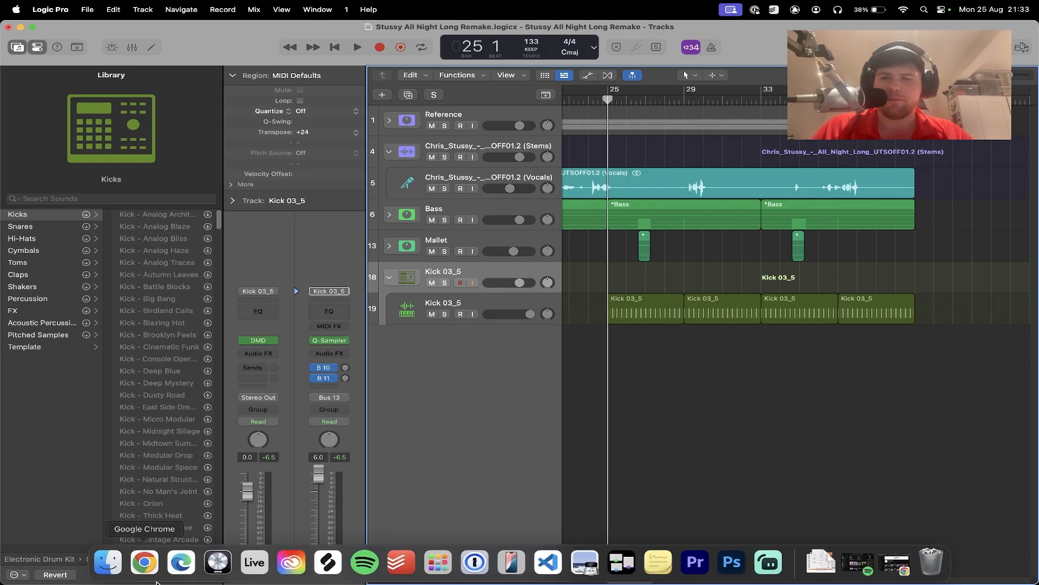
# Import Clap 06_1.wav from the sample pack's Claps folder onto a new track below the kick.
pyautogui.click(114, 560)
pyautogui.click(450, 239)
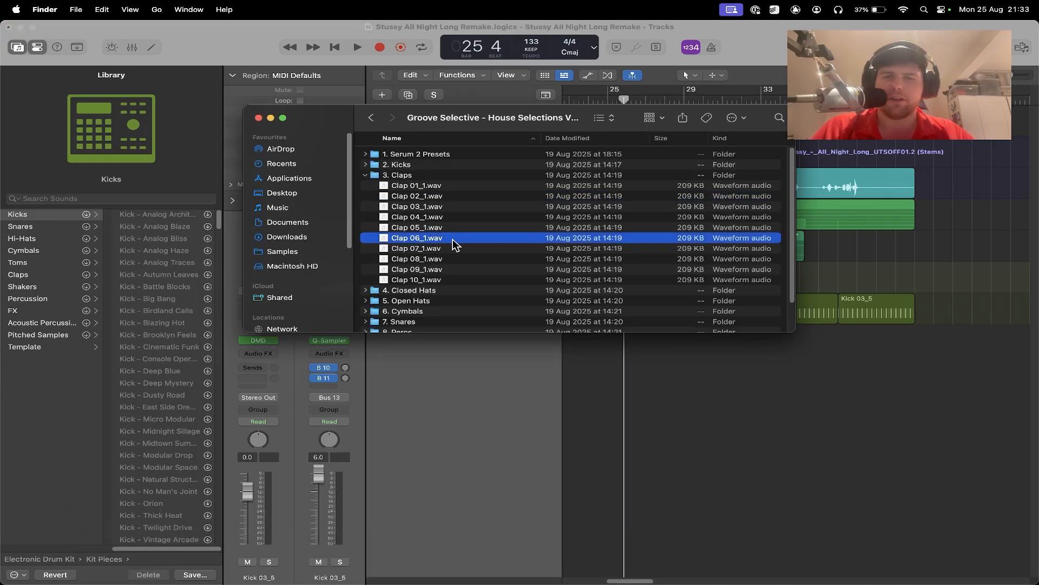
pyautogui.moveTo(453, 238); pyautogui.dragTo(680, 443)
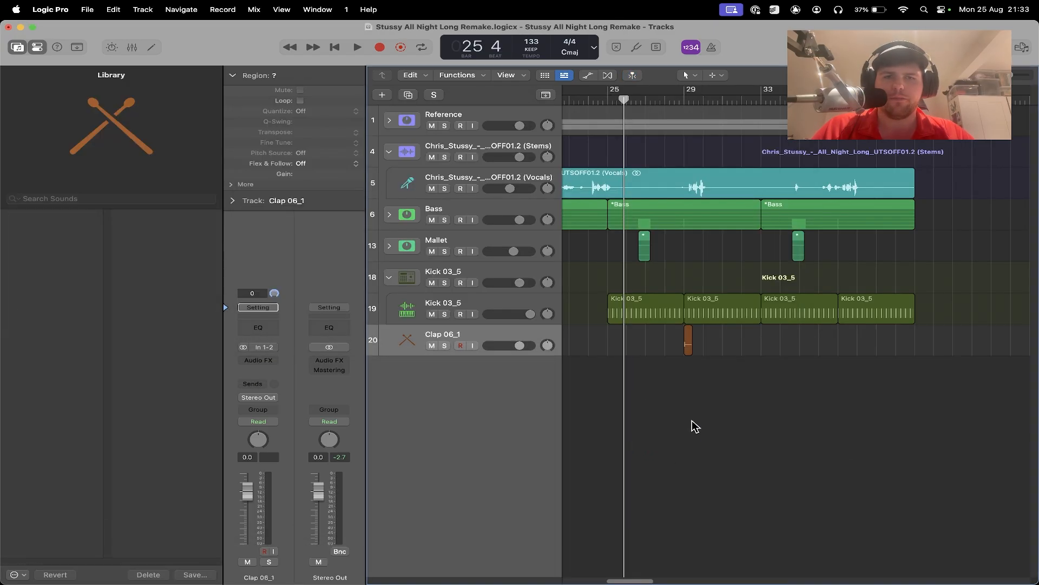
# Load the clap region onto the C#1 pad of the kick track's Drum Machine Designer and close the plug-in.
pyautogui.click(379, 277)
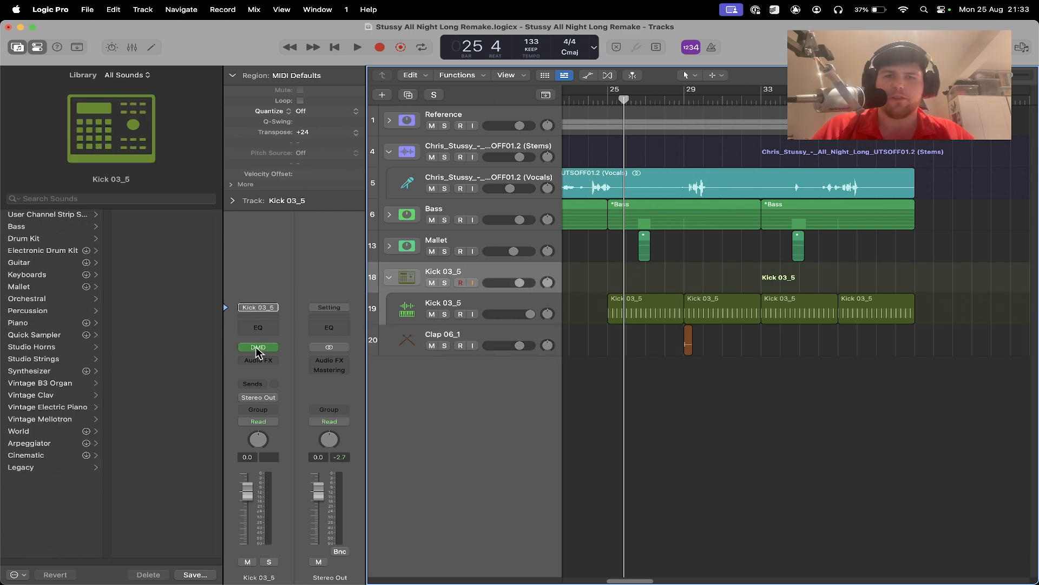
pyautogui.click(258, 347)
pyautogui.moveTo(710, 128); pyautogui.dragTo(269, 86)
pyautogui.moveTo(688, 340); pyautogui.dragTo(255, 230)
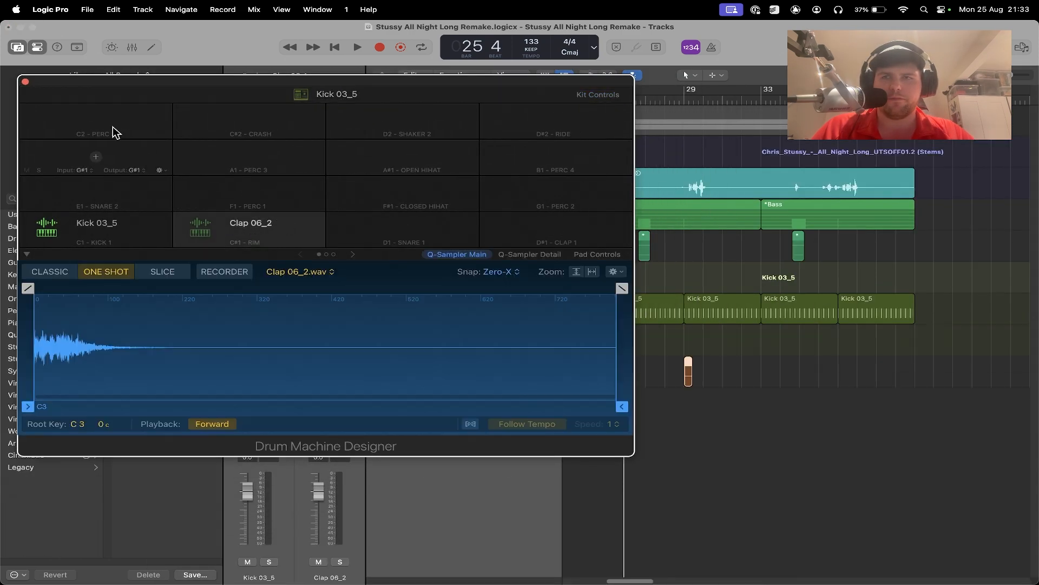
pyautogui.press('super+w')
# Delete the leftover Clap 06_1 audio track together with its region.
pyautogui.click(503, 368)
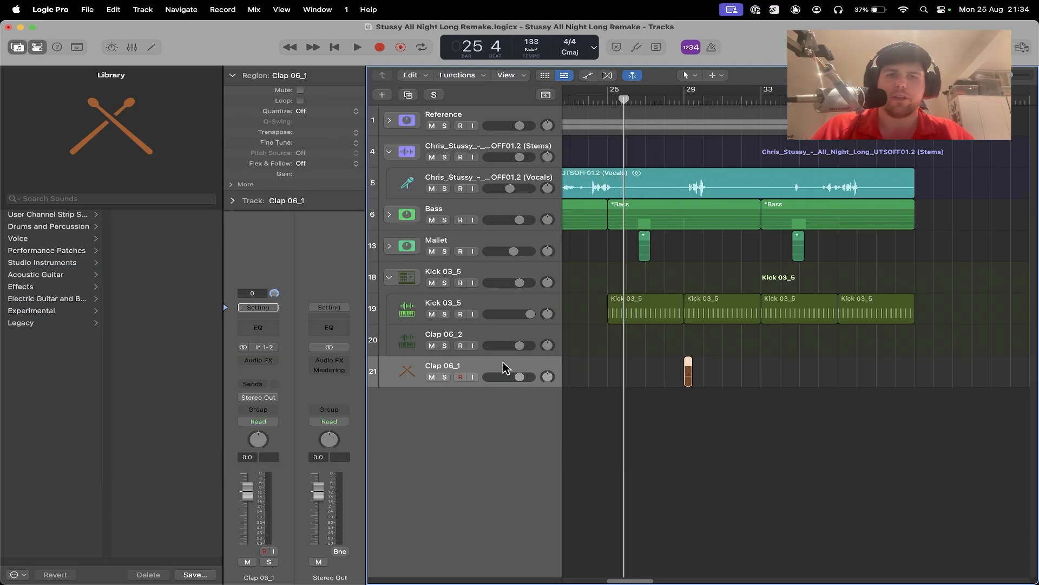
pyautogui.press('Delete')
pyautogui.press('Delete')
# Create a pattern region at bar 25 on the Clap 06_2 track with steps 5 and 13 active.
pyautogui.rightClick(614, 340)
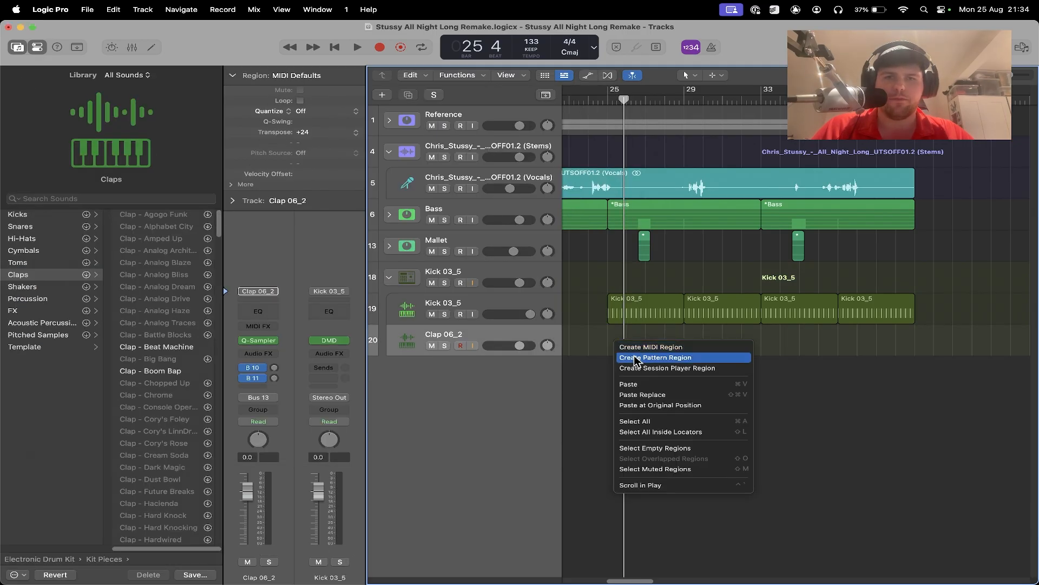
pyautogui.click(636, 359)
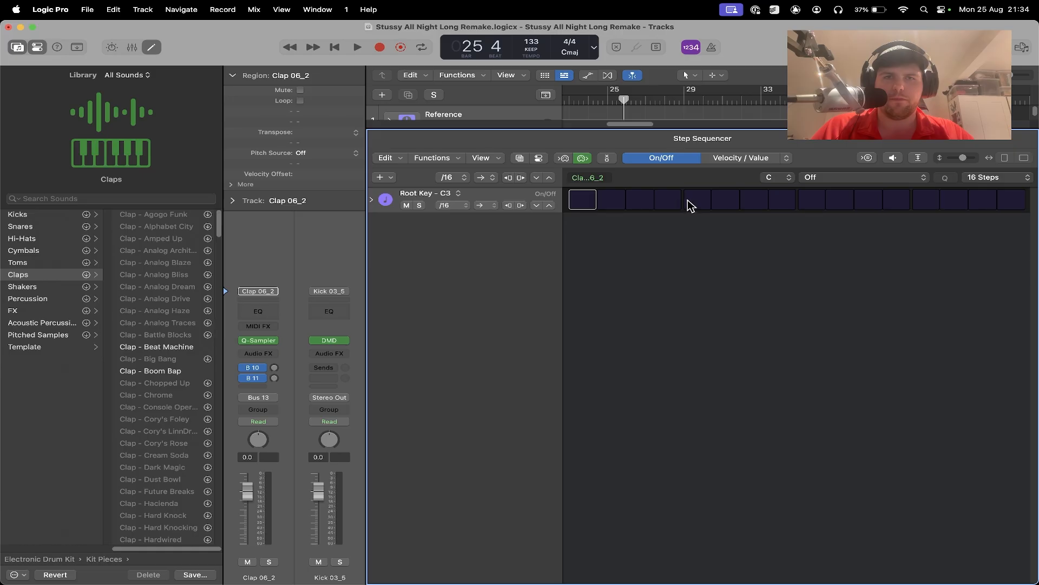
pyautogui.click(697, 200)
pyautogui.click(925, 205)
# Play the arrangement from bar 25 and raise the Clap 06_2 track's volume to 2.5 dB.
pyautogui.press('x')
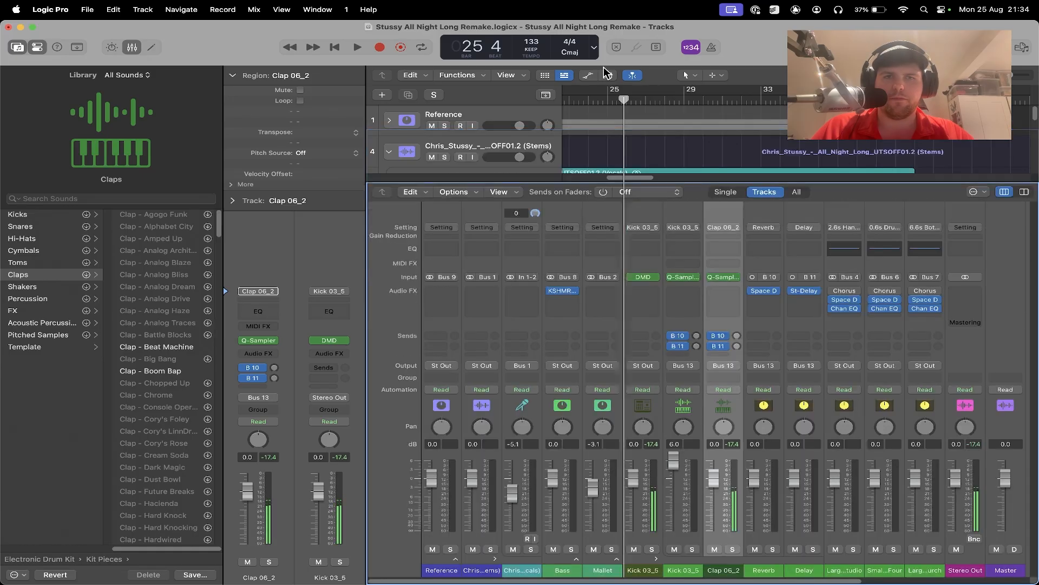
pyautogui.press('x')
pyautogui.click(609, 100)
pyautogui.press('space')
pyautogui.moveTo(520, 345); pyautogui.dragTo(525, 346)
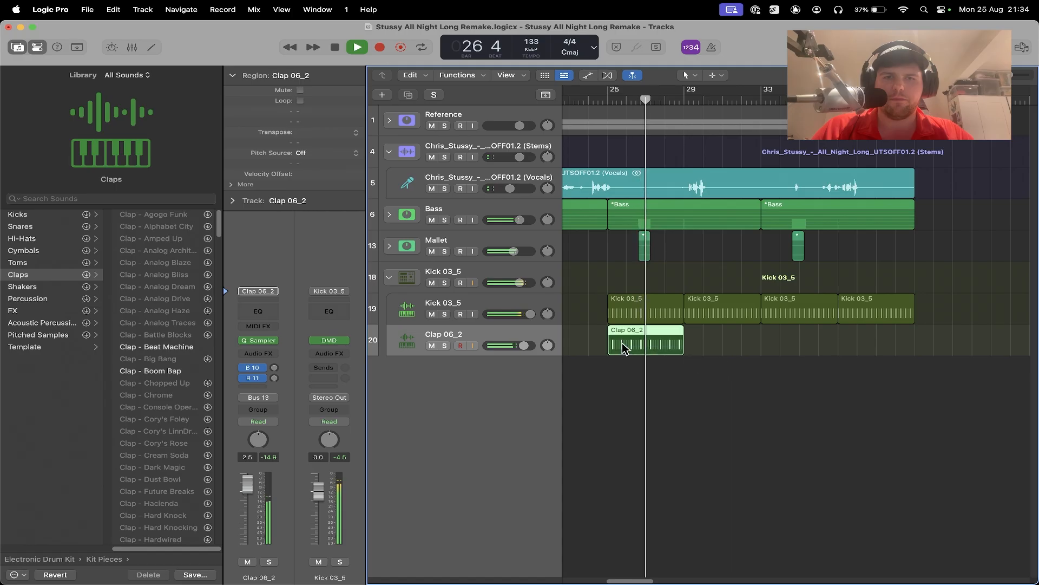
# Repeat the clap pattern as four consecutive regions from bar 25 to bar 41 and stop playback.
pyautogui.moveTo(646, 342); pyautogui.dragTo(723, 347)
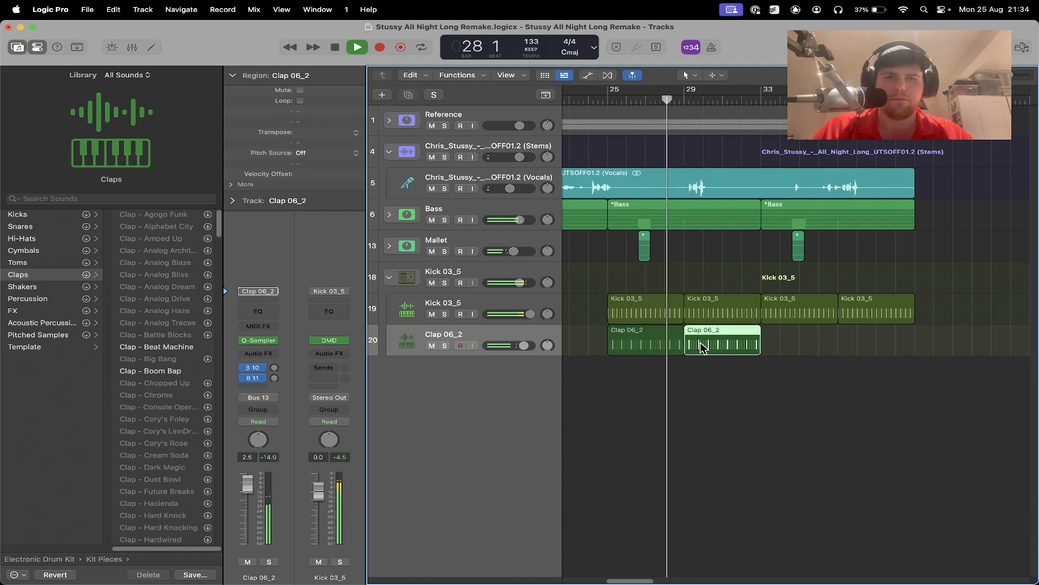
pyautogui.keyDown('shift'); pyautogui.click(633, 347); pyautogui.keyUp('shift')
pyautogui.moveTo(631, 345); pyautogui.dragTo(804, 346)
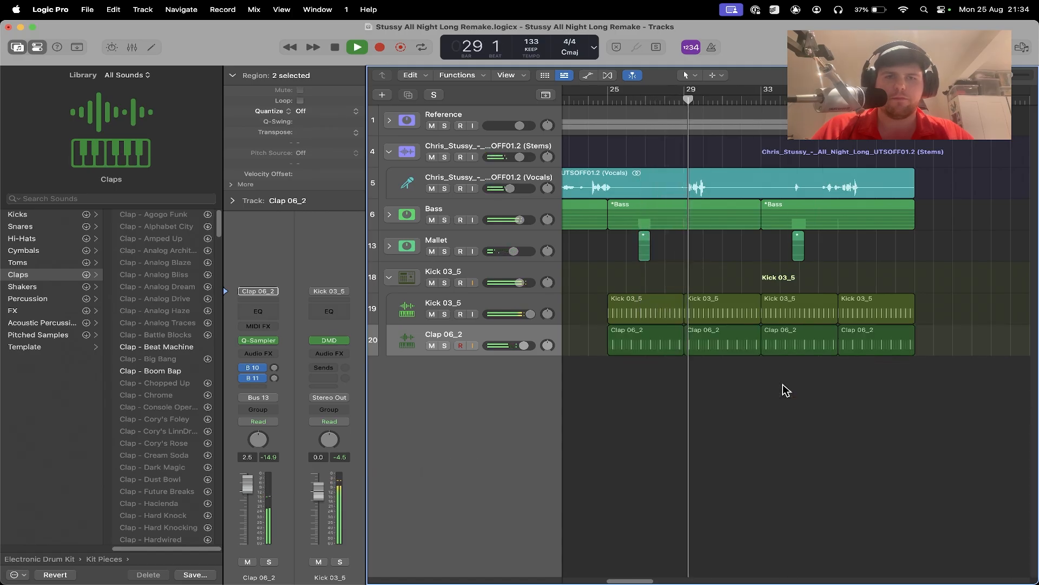
pyautogui.click(778, 420)
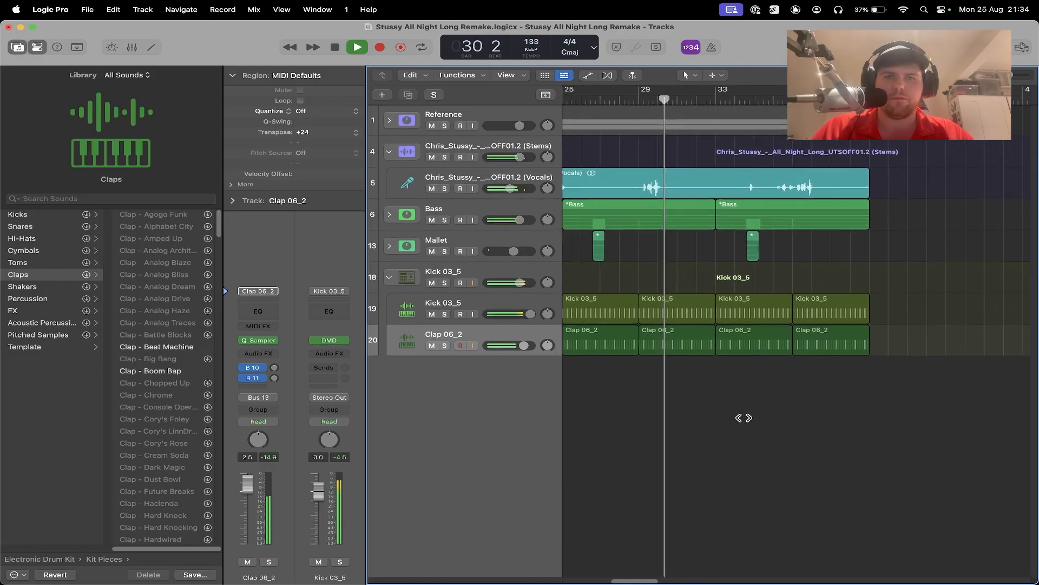
pyautogui.press('space')
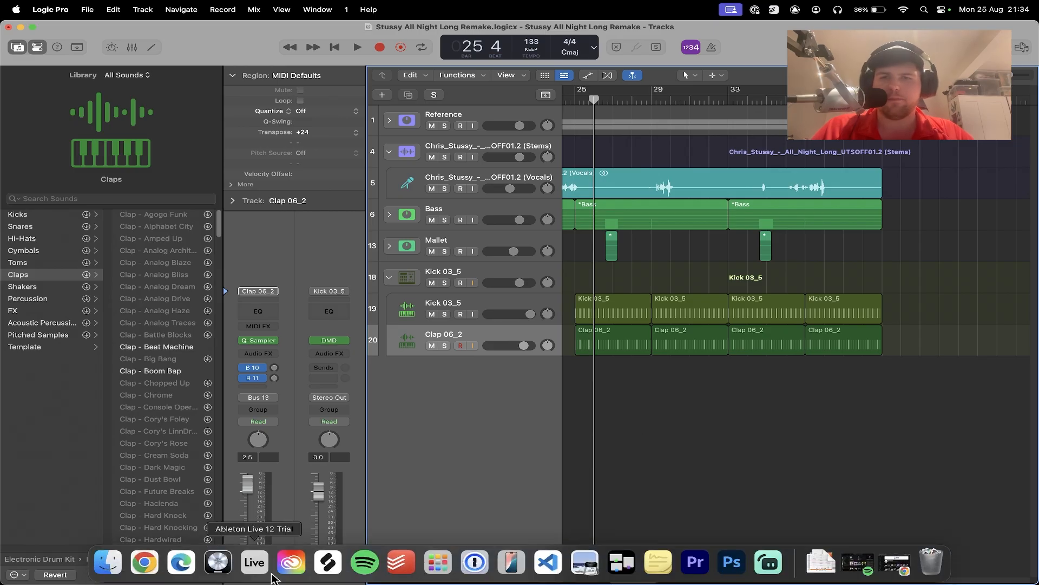
# Import Closed Hat 3_1.wav, Open Hat 3_1.wav and Open Hat 5_1.wav from the sample pack onto new tracks.
pyautogui.click(105, 563)
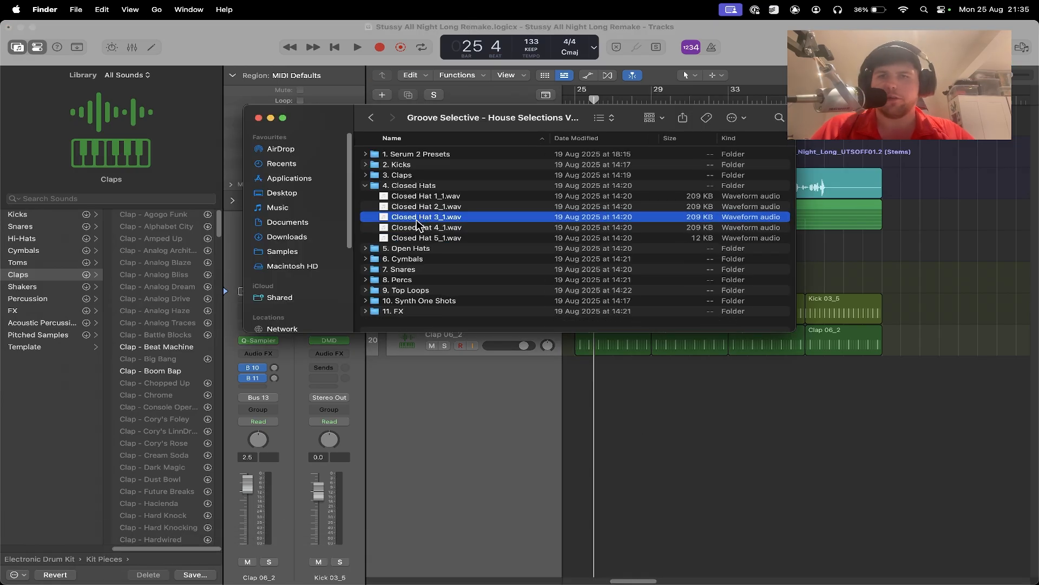
pyautogui.moveTo(417, 221); pyautogui.dragTo(613, 445)
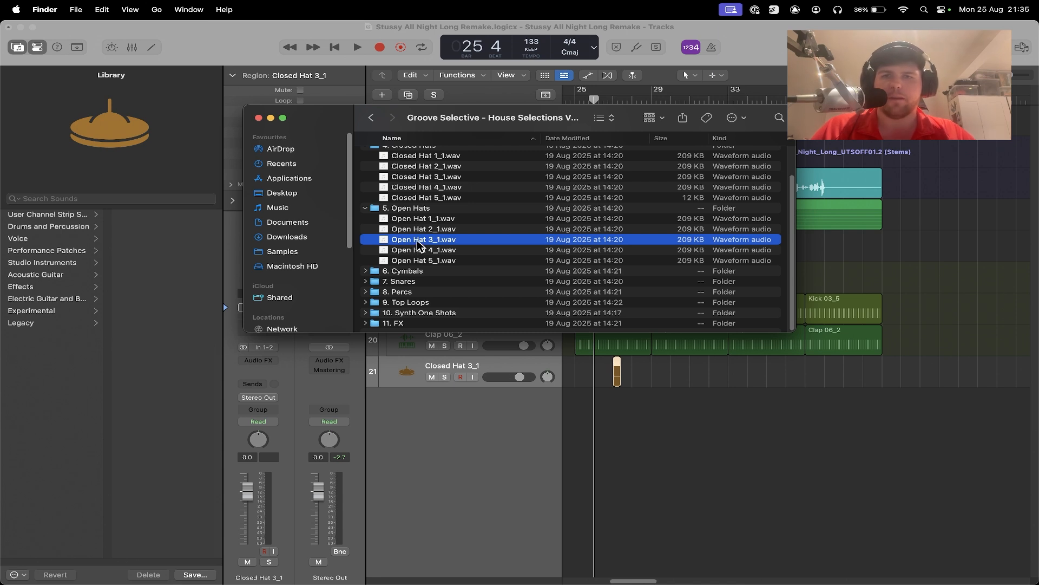
pyautogui.moveTo(417, 243); pyautogui.dragTo(609, 442)
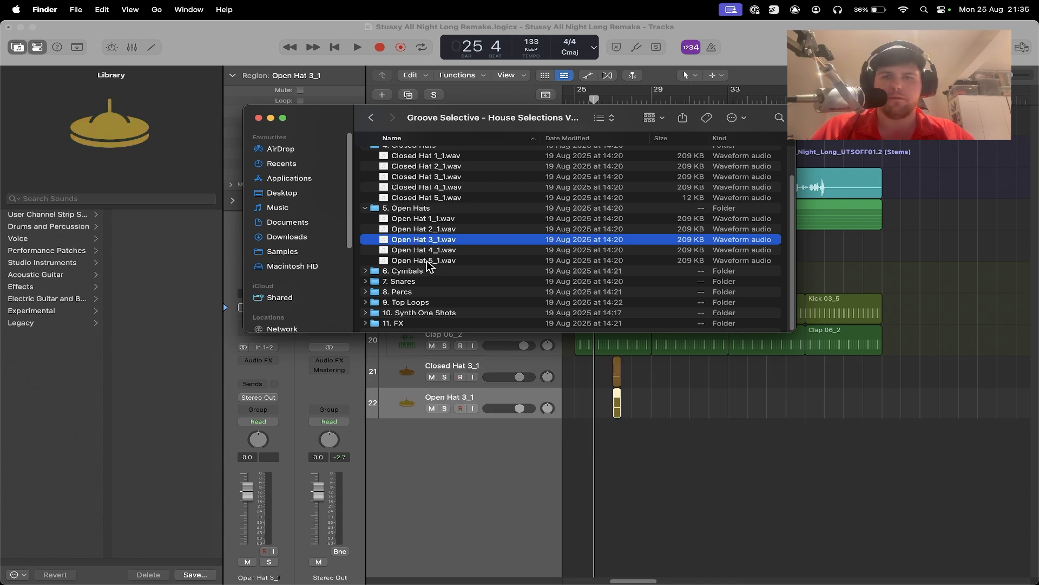
pyautogui.moveTo(426, 261); pyautogui.dragTo(619, 455)
pyautogui.click(677, 472)
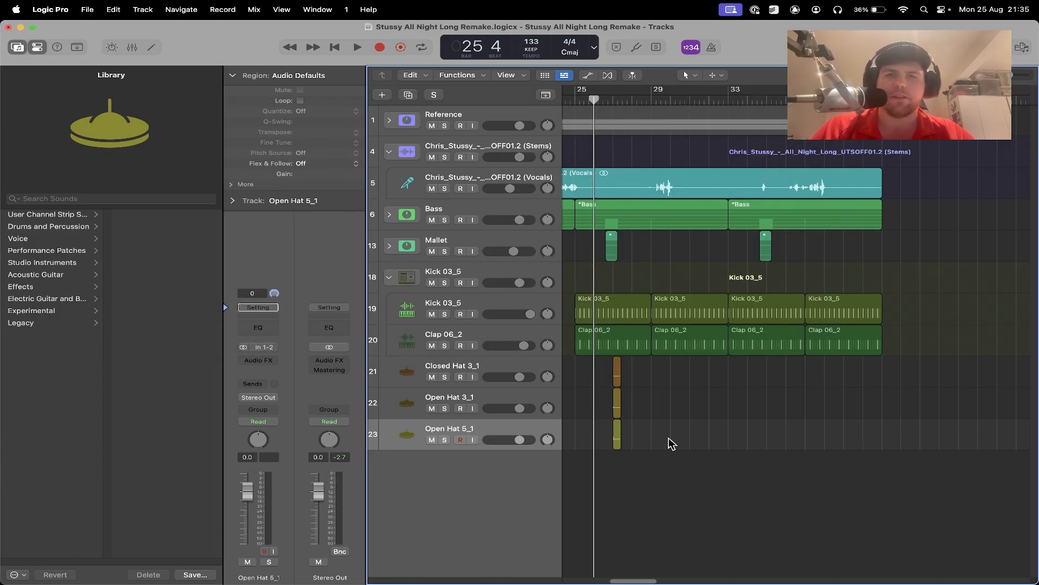
# Load the three hat samples onto empty Drum Machine Designer pads and delete their leftover audio tracks.
pyautogui.click(482, 281)
pyautogui.click(255, 353)
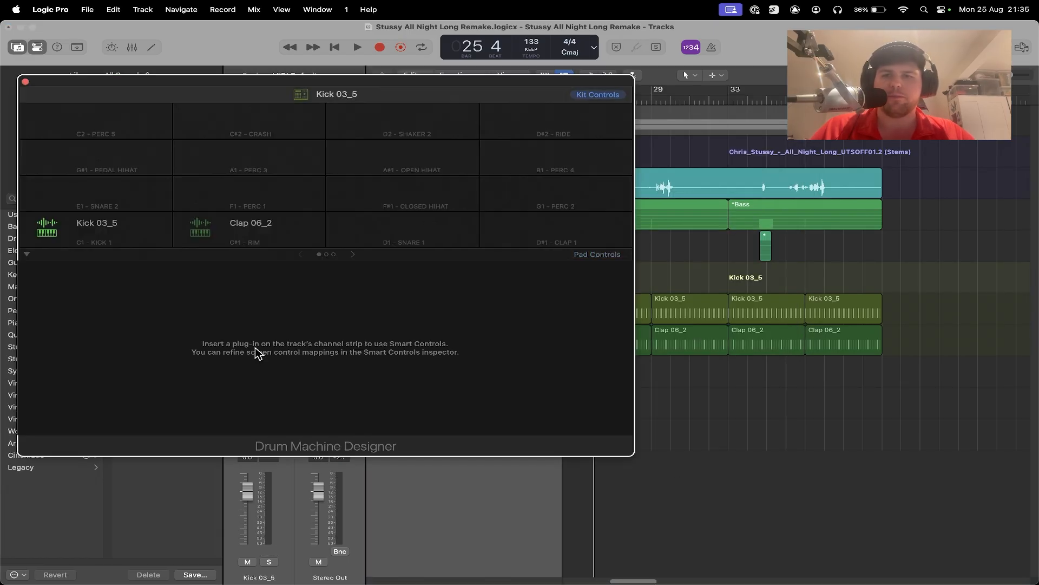
pyautogui.moveTo(441, 86); pyautogui.dragTo(390, 85)
pyautogui.moveTo(617, 403); pyautogui.dragTo(360, 227)
pyautogui.moveTo(617, 434); pyautogui.dragTo(483, 228)
pyautogui.moveTo(626, 491); pyautogui.dragTo(468, 190)
pyautogui.moveTo(9, 81); pyautogui.dragTo(321, 102)
pyautogui.click(283, 100)
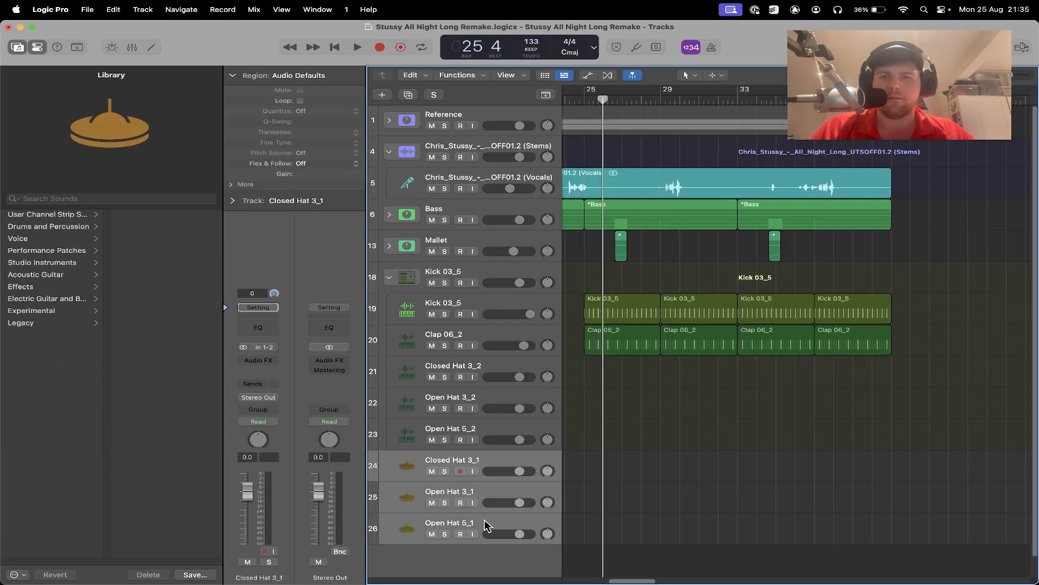
pyautogui.press('super+BackSpace')
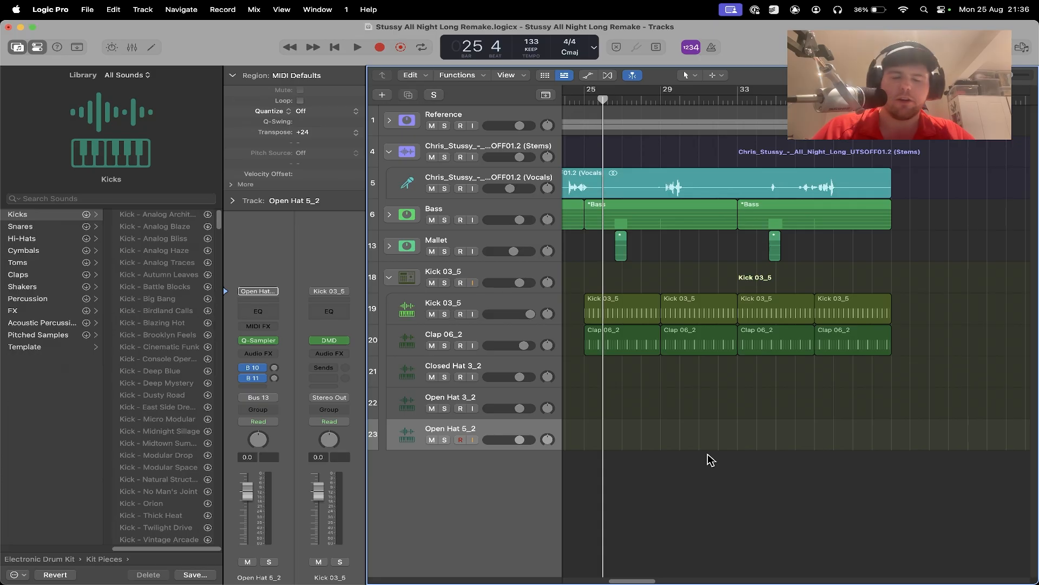
# Create a pattern region at bar 25 on the Open Hat 3_2 track with steps 3, 7, 11 and 15 active.
pyautogui.hscroll(2, 652, 424)
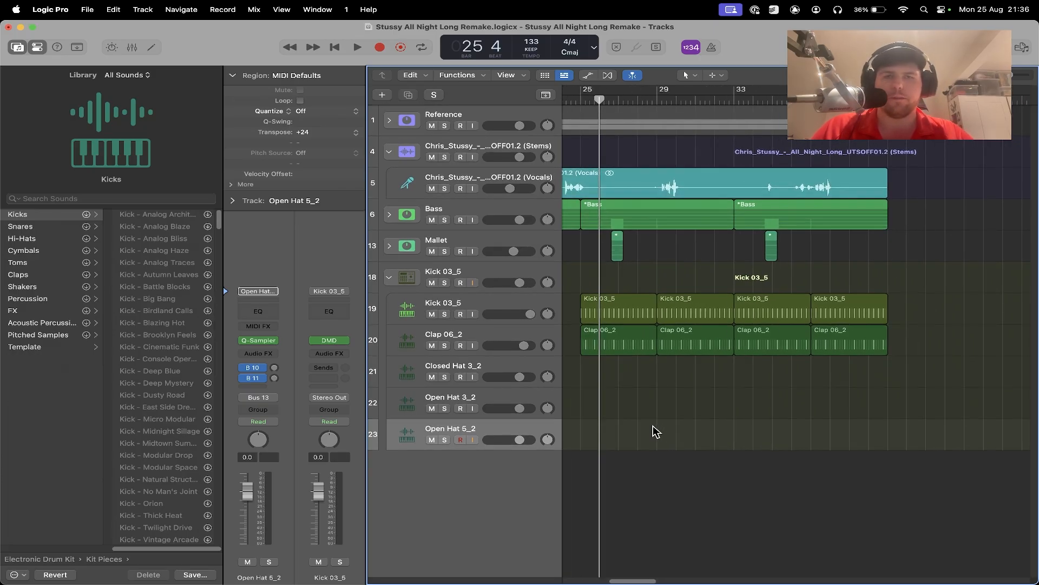
pyautogui.rightClick(587, 411)
pyautogui.click(607, 427)
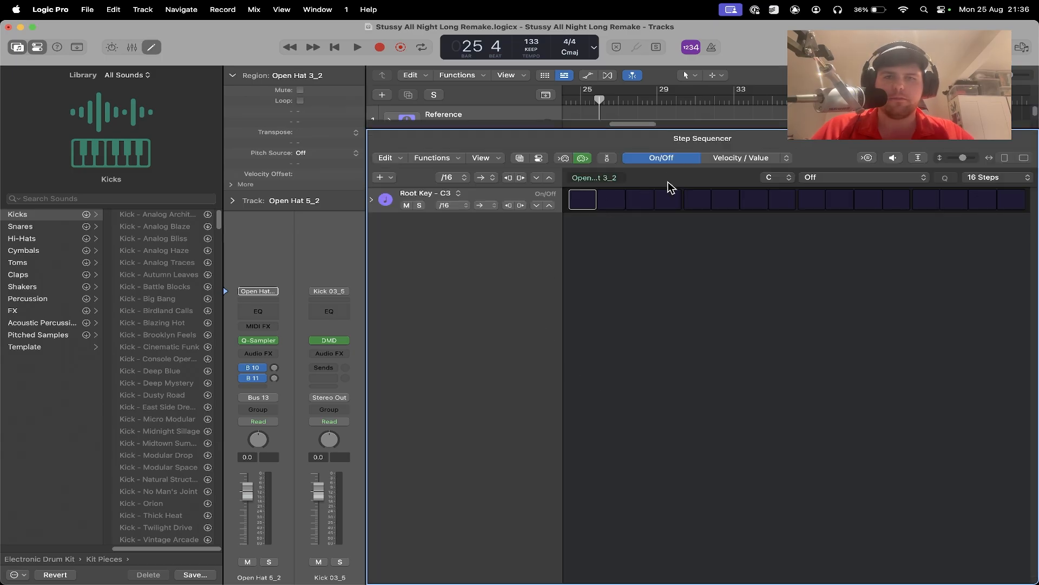
pyautogui.click(640, 199)
pyautogui.click(755, 199)
pyautogui.click(864, 205)
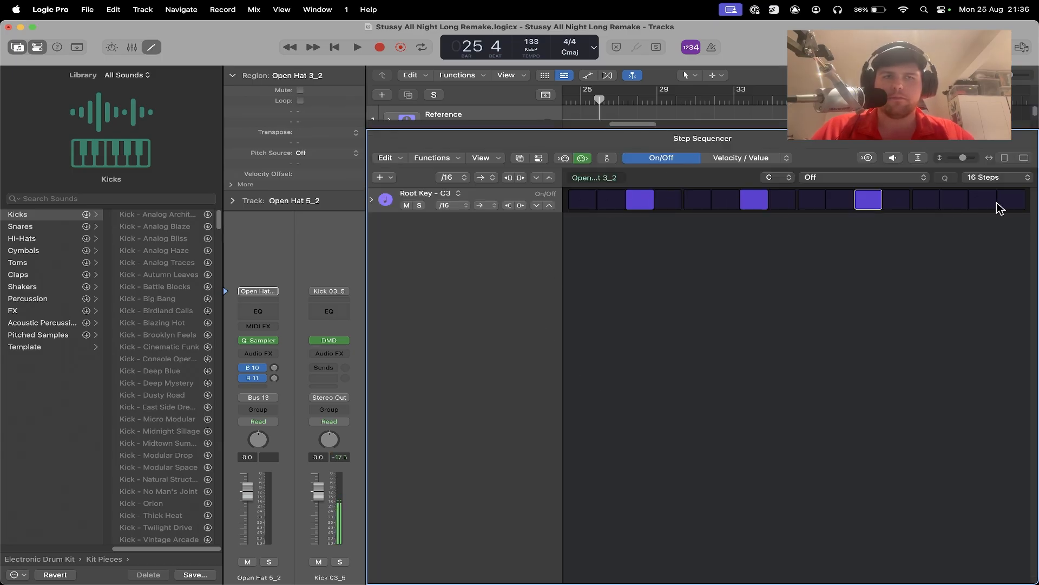
pyautogui.click(983, 203)
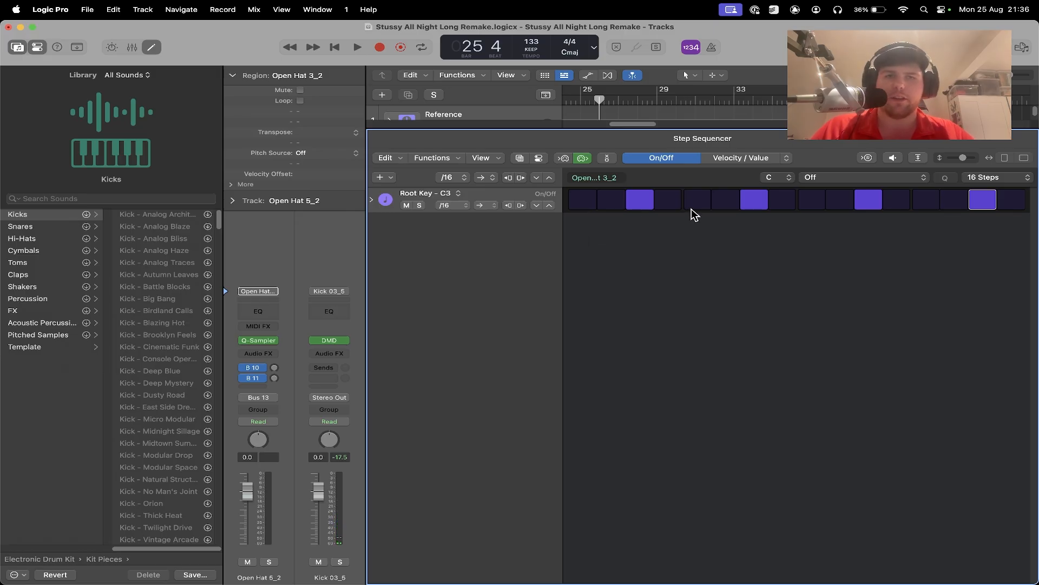
# Start playback and repeat the Open Hat 3_2 pattern as four consecutive regions from bar 25 to bar 41.
pyautogui.press('e')
pyautogui.press('space')
pyautogui.moveTo(608, 405); pyautogui.dragTo(690, 407)
pyautogui.keyDown('shift'); pyautogui.click(623, 406); pyautogui.keyUp('shift')
pyautogui.moveTo(623, 406); pyautogui.dragTo(762, 407)
pyautogui.click(758, 457)
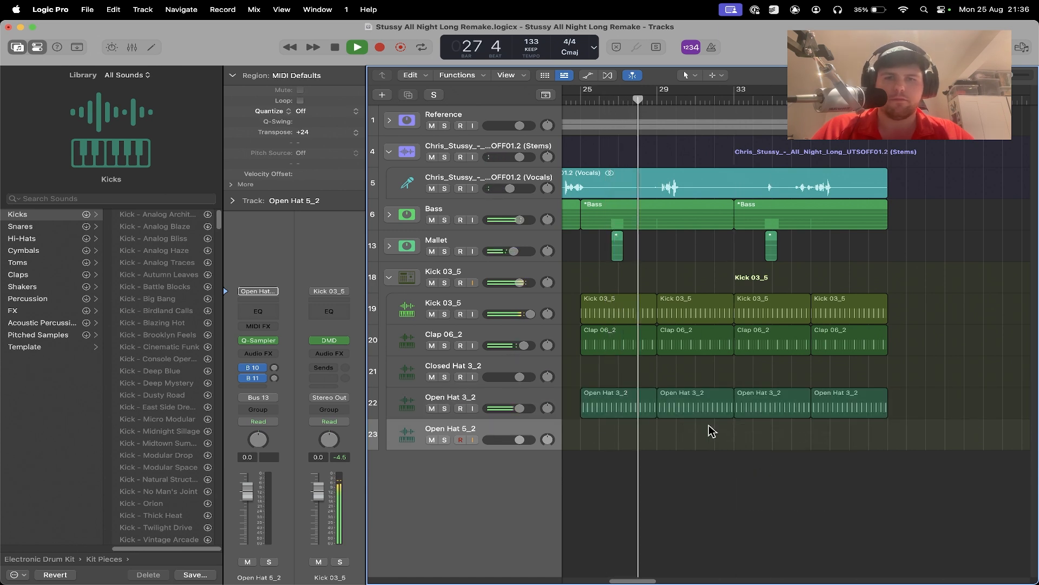
# Stop playback and create a pattern region at bar 25 on the Open Hat 5_2 track with steps 3, 7, 11 and 15 active.
pyautogui.press('space')
pyautogui.rightClick(589, 439)
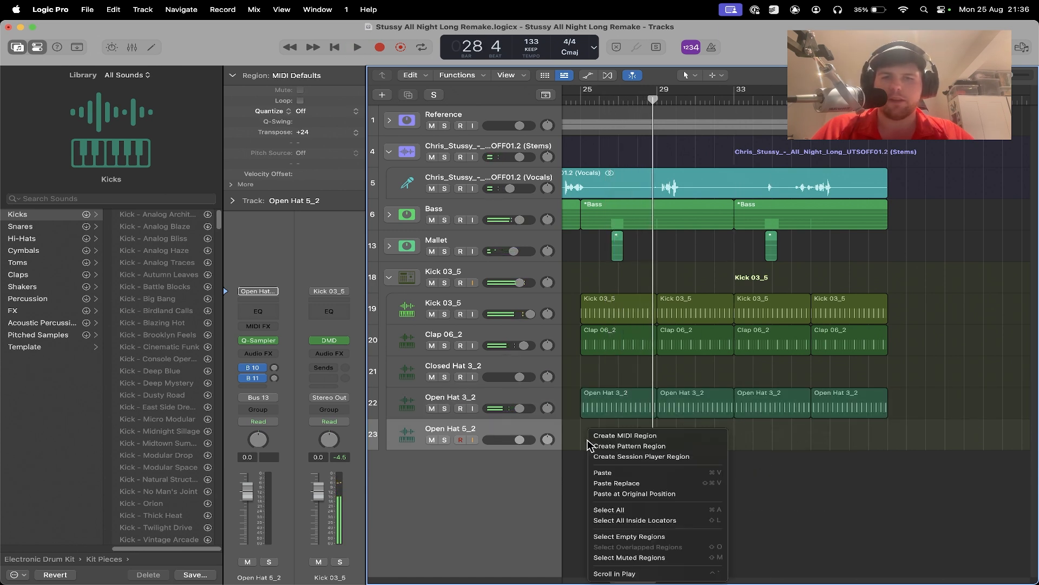
pyautogui.click(617, 445)
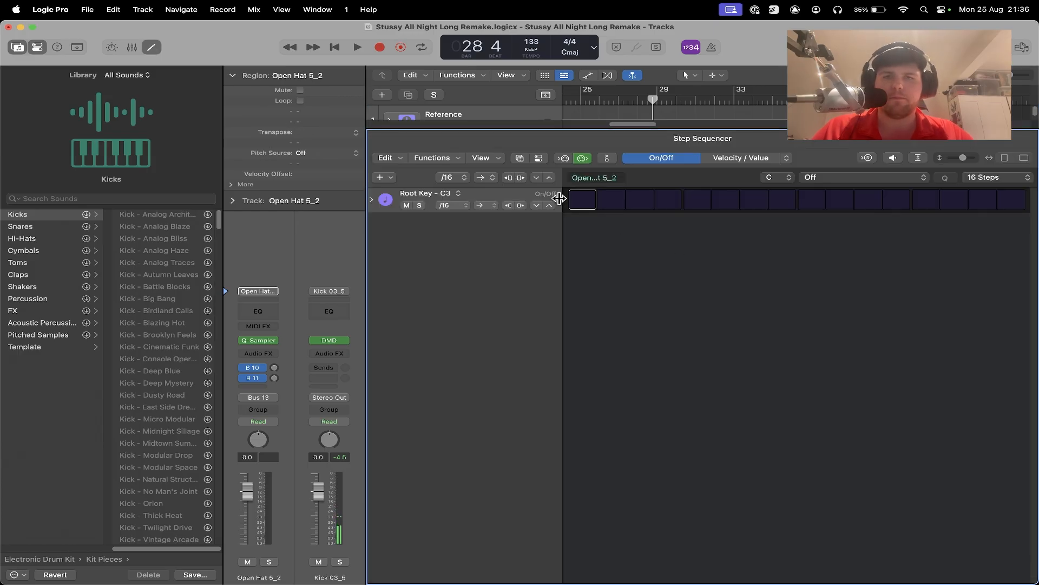
pyautogui.click(631, 201)
pyautogui.click(757, 202)
pyautogui.click(871, 201)
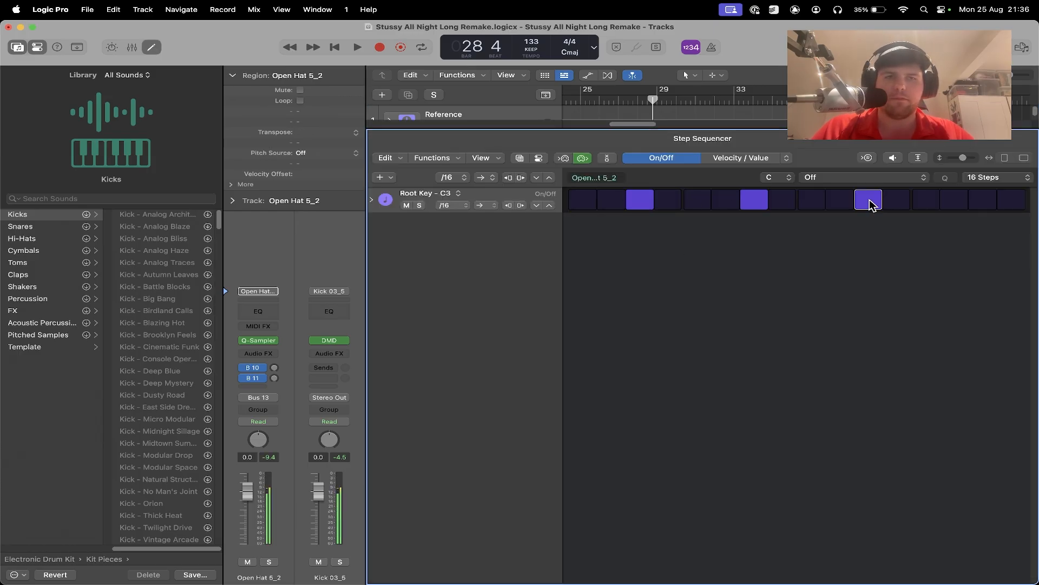
pyautogui.click(986, 201)
pyautogui.press('x')
pyautogui.press('x')
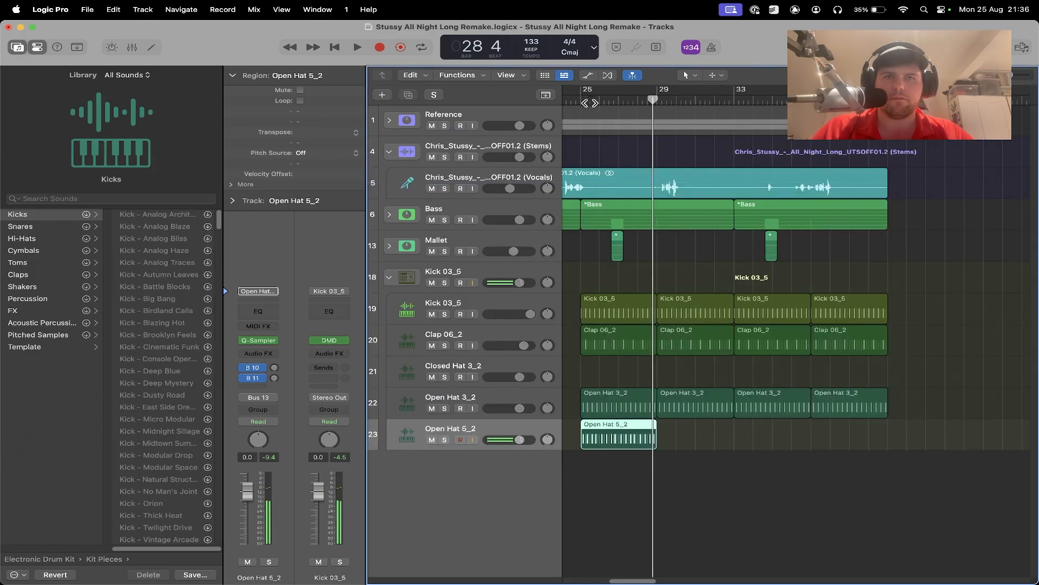
# Play the section from bar 25 and lower the Open Hat 5_2 track volume to -9.0 dB.
pyautogui.click(581, 99)
pyautogui.press('space')
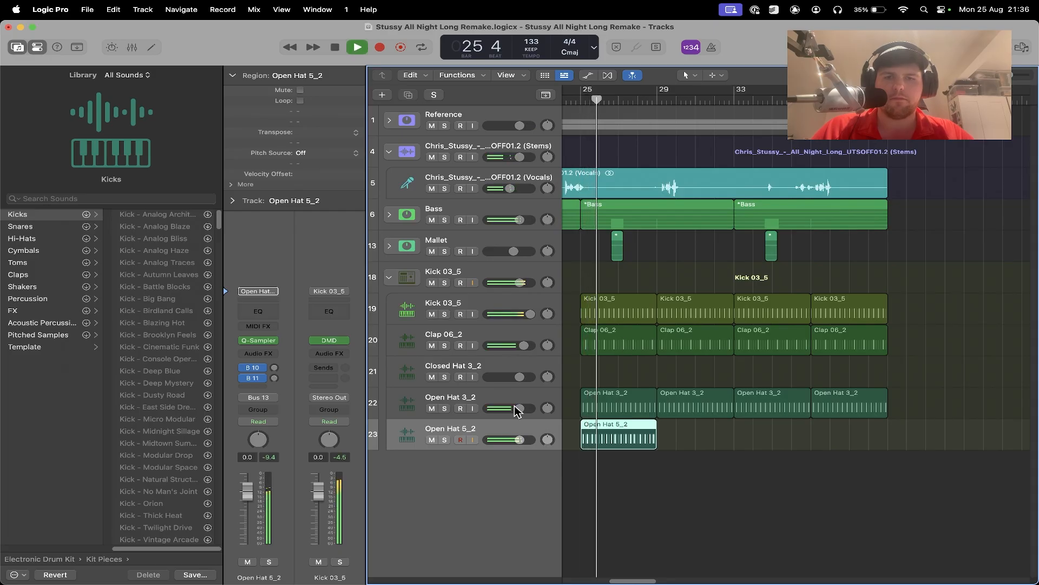
pyautogui.moveTo(521, 440); pyautogui.dragTo(517, 440)
pyautogui.press('space')
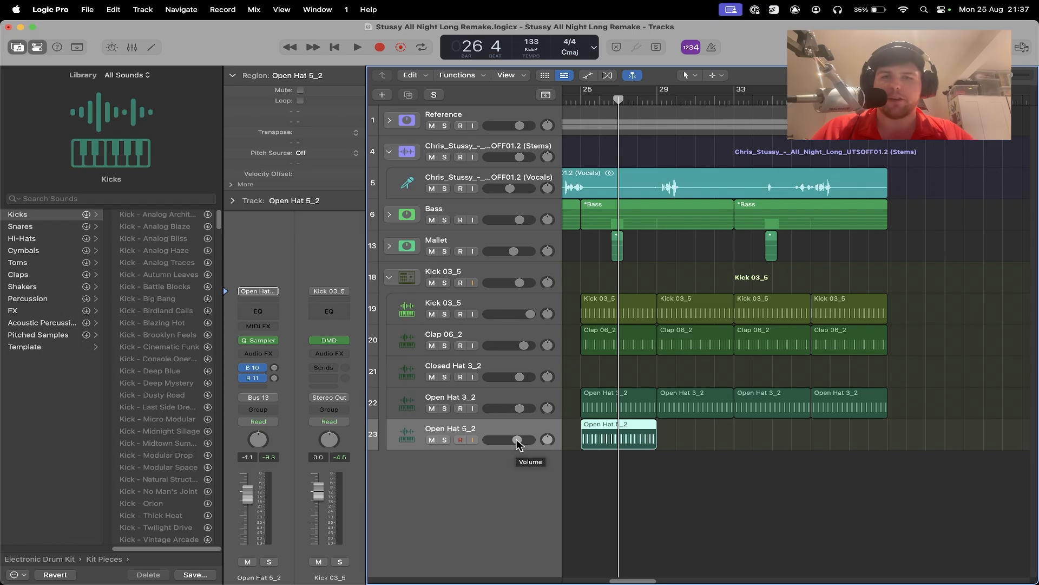
pyautogui.moveTo(517, 443); pyautogui.dragTo(506, 443)
# Create a pattern region at bar 25 on the Closed Hat 3_2 track with steps 1, 5, 9 and 13 active.
pyautogui.click(588, 378)
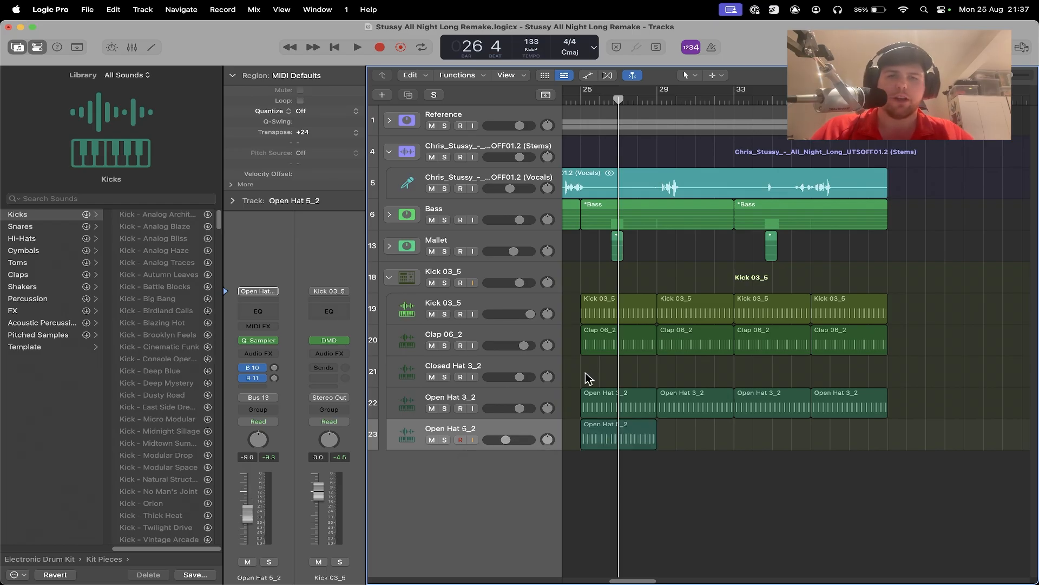
pyautogui.rightClick(590, 377)
pyautogui.click(605, 388)
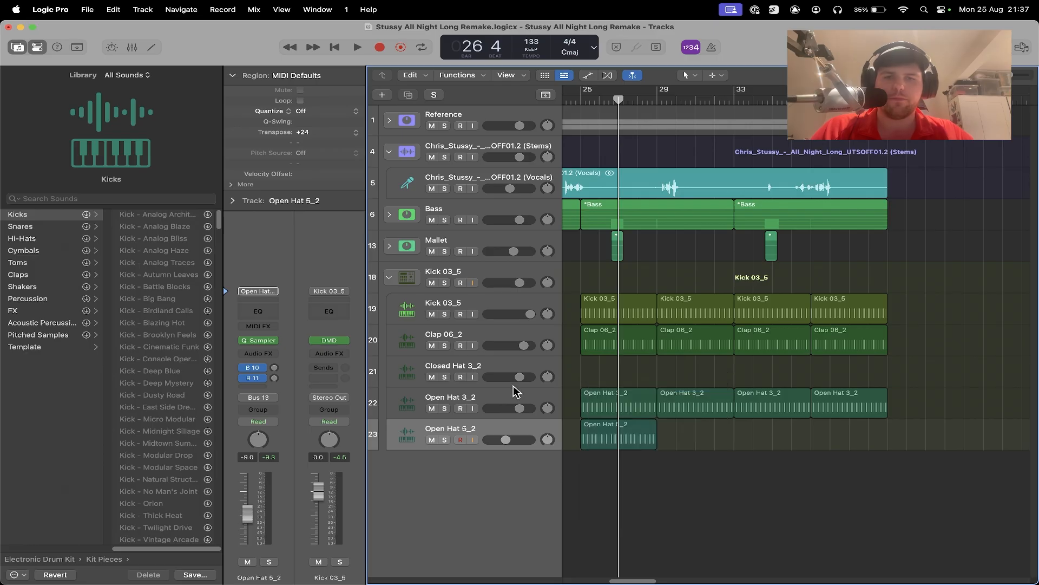
pyautogui.click(698, 202)
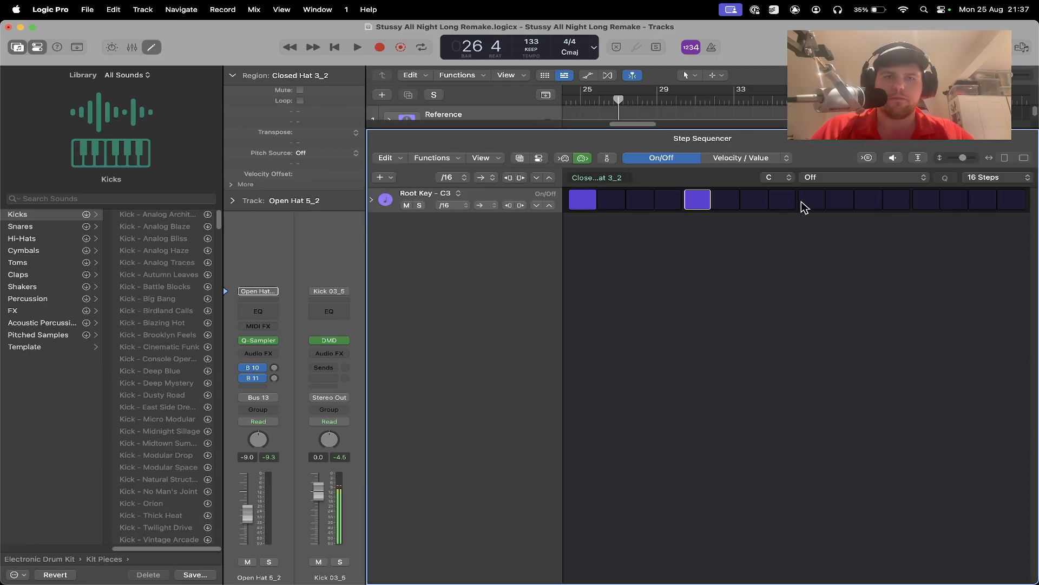
pyautogui.click(812, 200)
pyautogui.click(926, 200)
pyautogui.press('e')
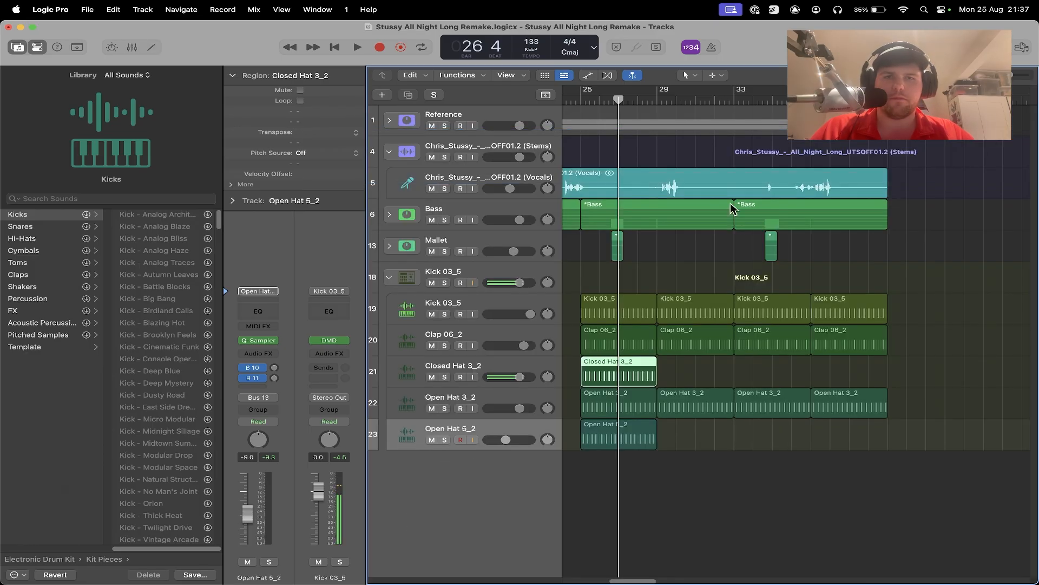
# Lower the Closed Hat 3_2 track volume and repeat the Closed Hat 3_2 and Open Hat 5_2 regions up to bar 41.
pyautogui.click(522, 378)
pyautogui.keyDown('shift'); pyautogui.click(600, 434); pyautogui.keyUp('shift')
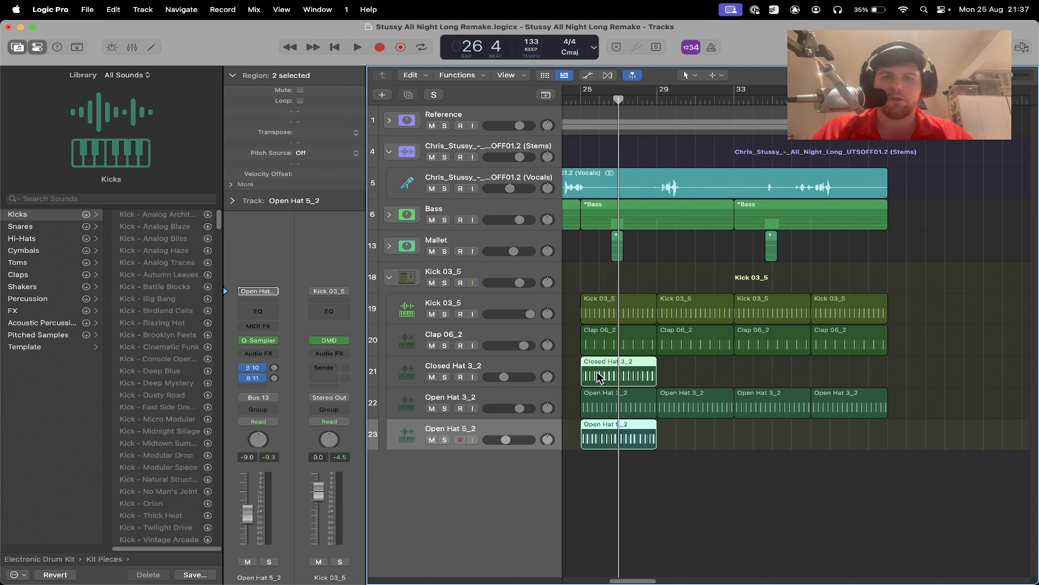
pyautogui.moveTo(601, 377); pyautogui.dragTo(845, 374)
pyautogui.click(824, 505)
pyautogui.hscroll(-3, 822, 504)
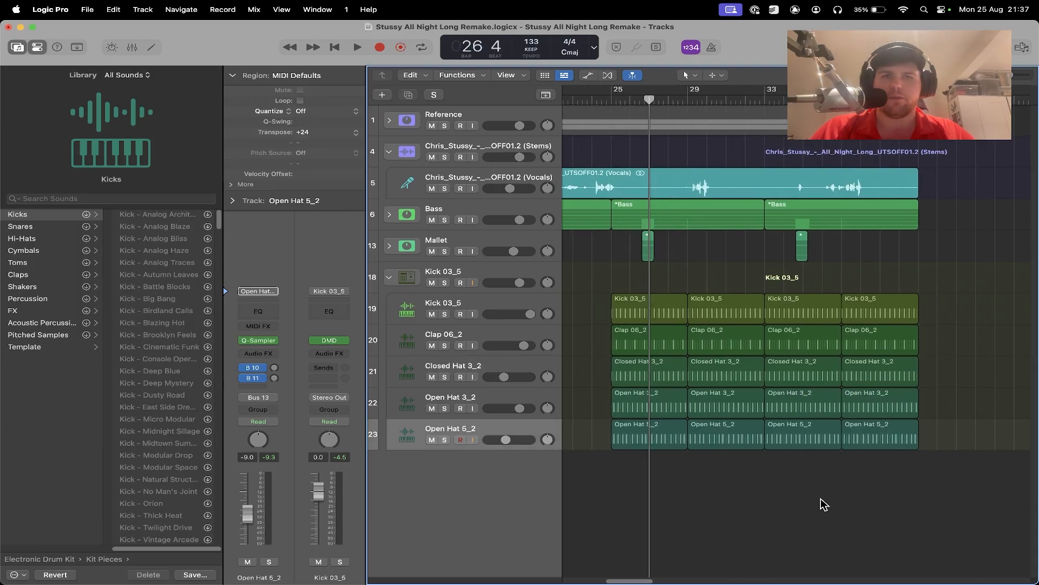
pyautogui.doubleClick(600, 98)
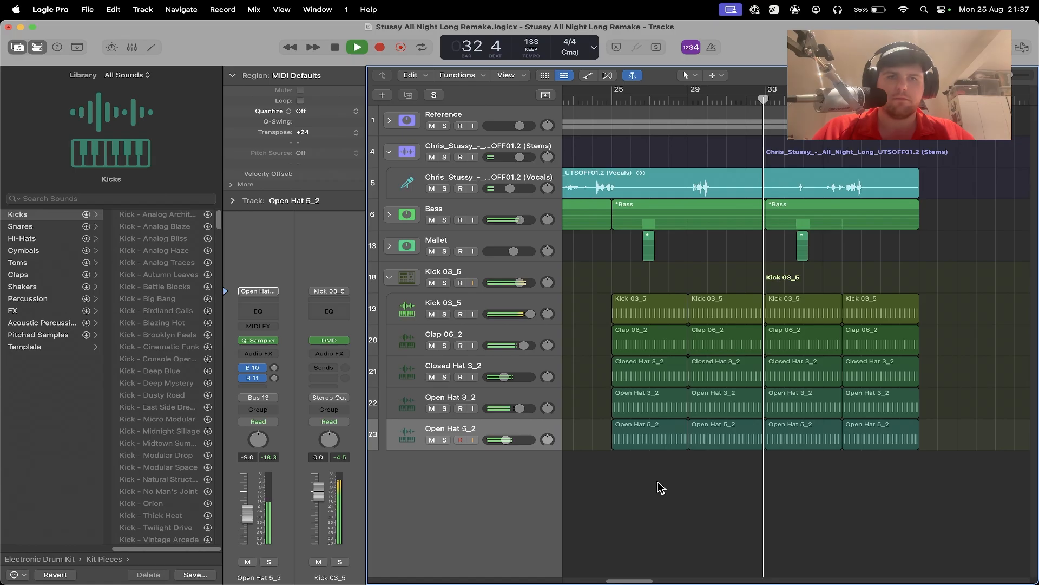
pyautogui.press('space')
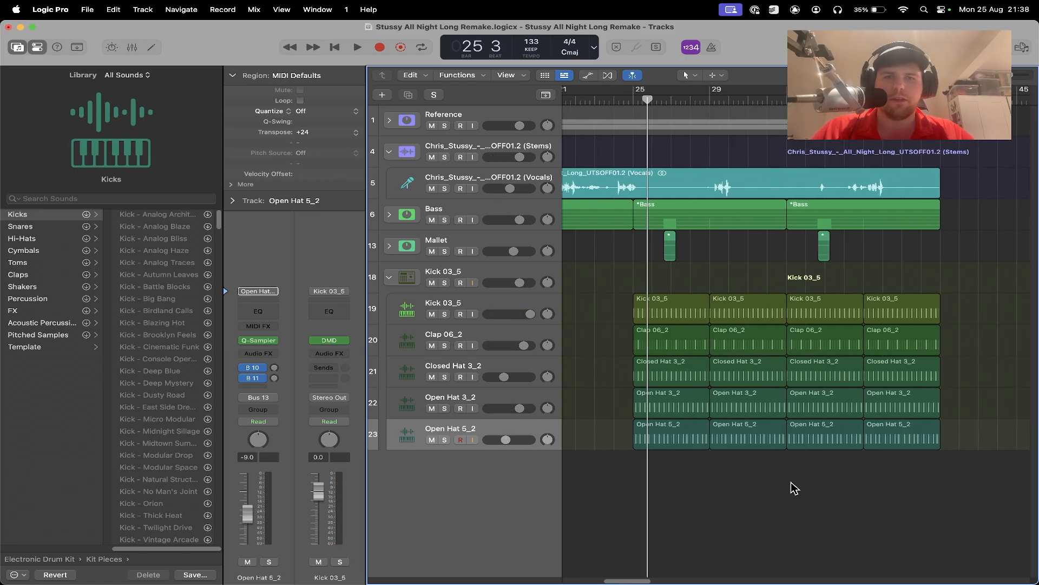
# Import Crash 3_1.wav from the sample pack onto a new track at bar 25 and trim it to about half a bar.
pyautogui.hscroll(1, 792, 483)
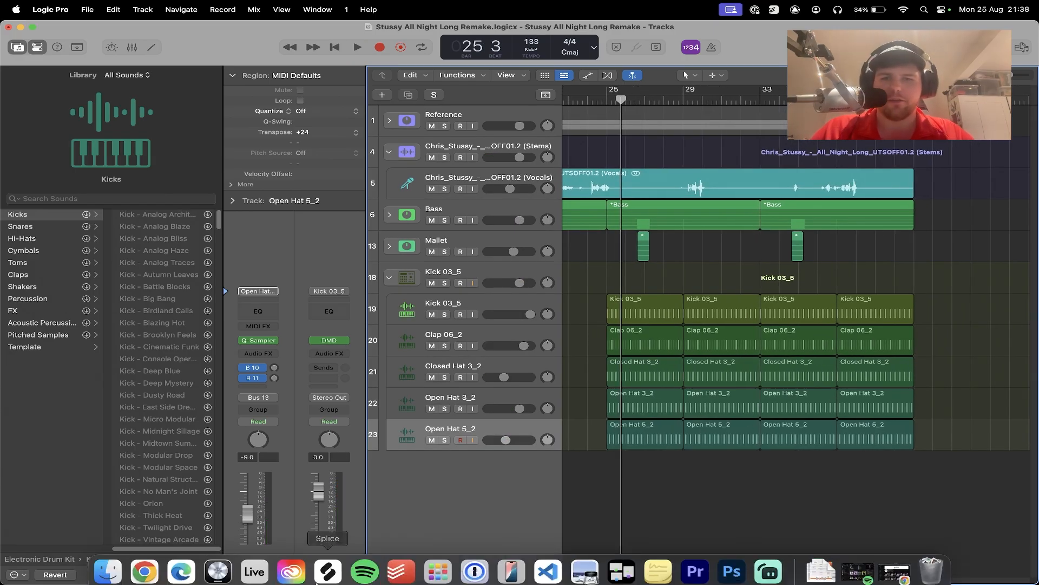
pyautogui.click(115, 571)
pyautogui.click(440, 293)
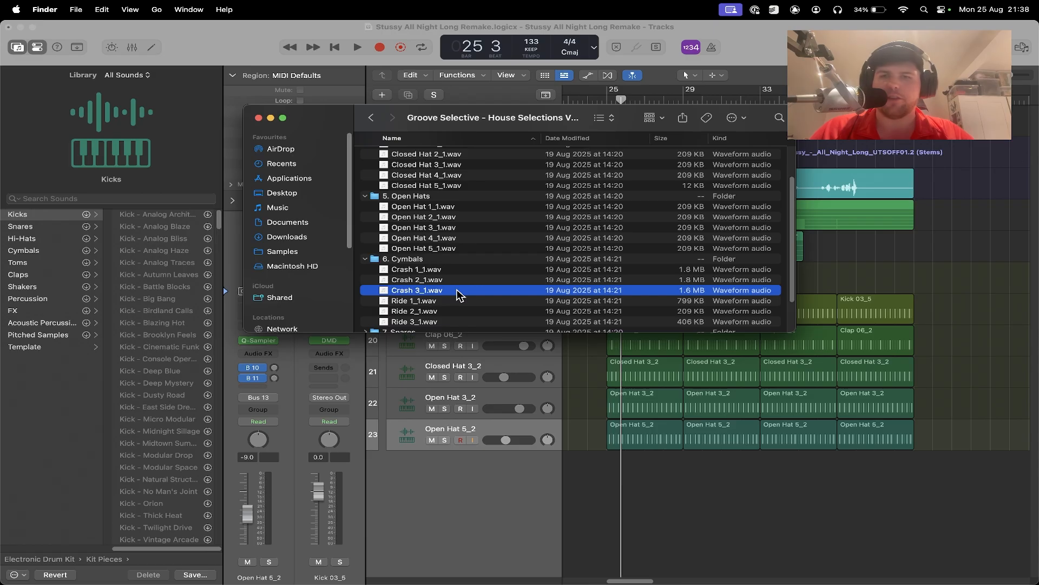
pyautogui.moveTo(452, 295); pyautogui.dragTo(643, 492)
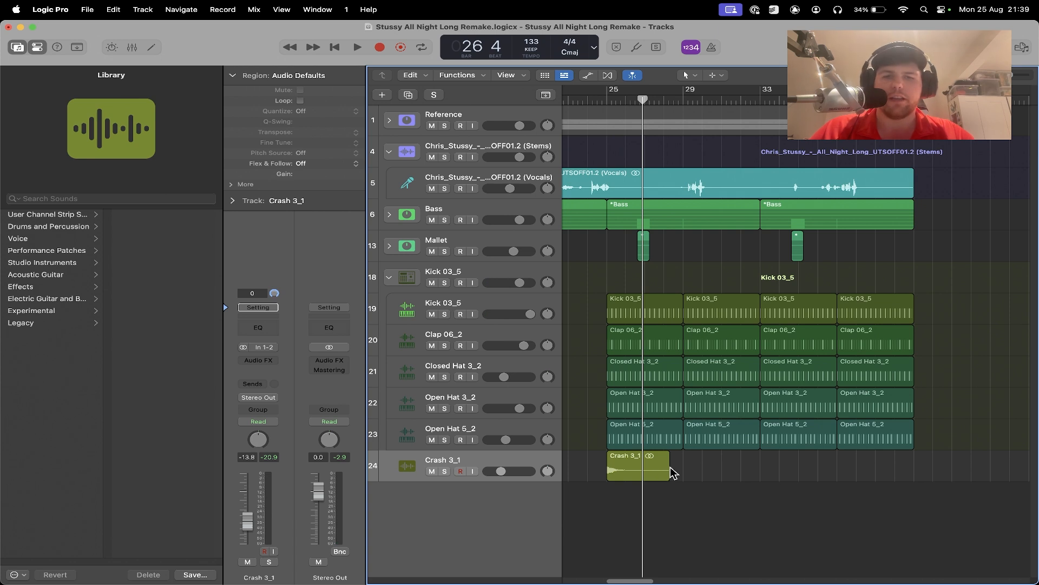
pyautogui.moveTo(671, 472); pyautogui.dragTo(618, 473)
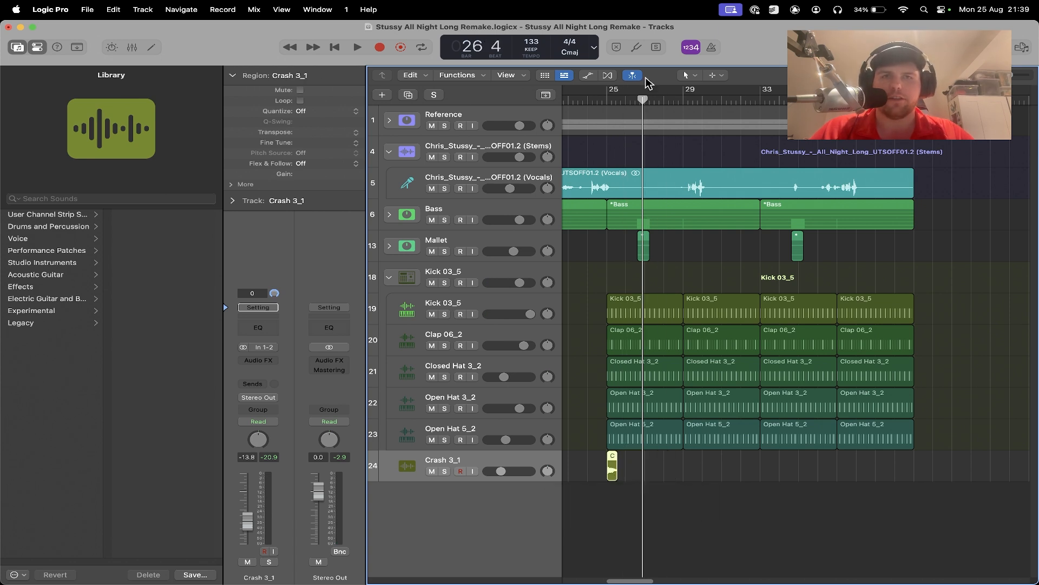
# Set the secondary tool to the Fade Tool, fade out the end of the crash region and audition the section.
pyautogui.click(716, 76)
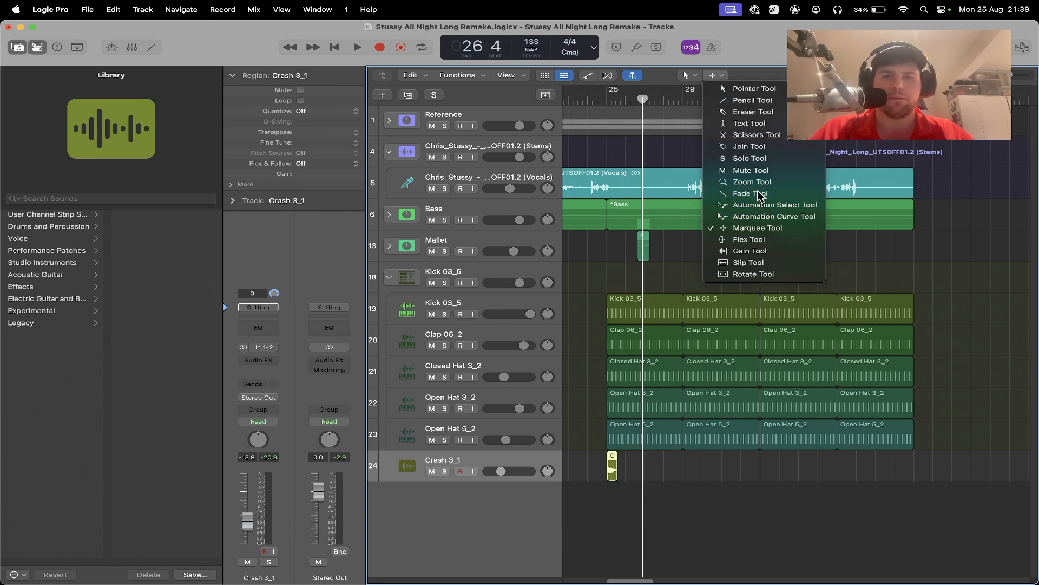
pyautogui.click(728, 196)
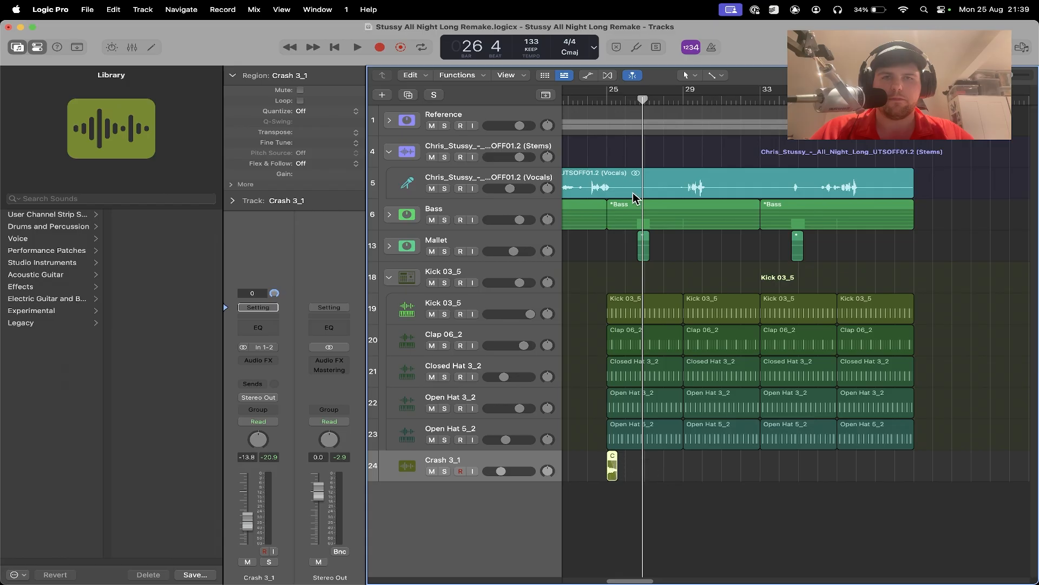
pyautogui.press('space')
pyautogui.click(691, 489)
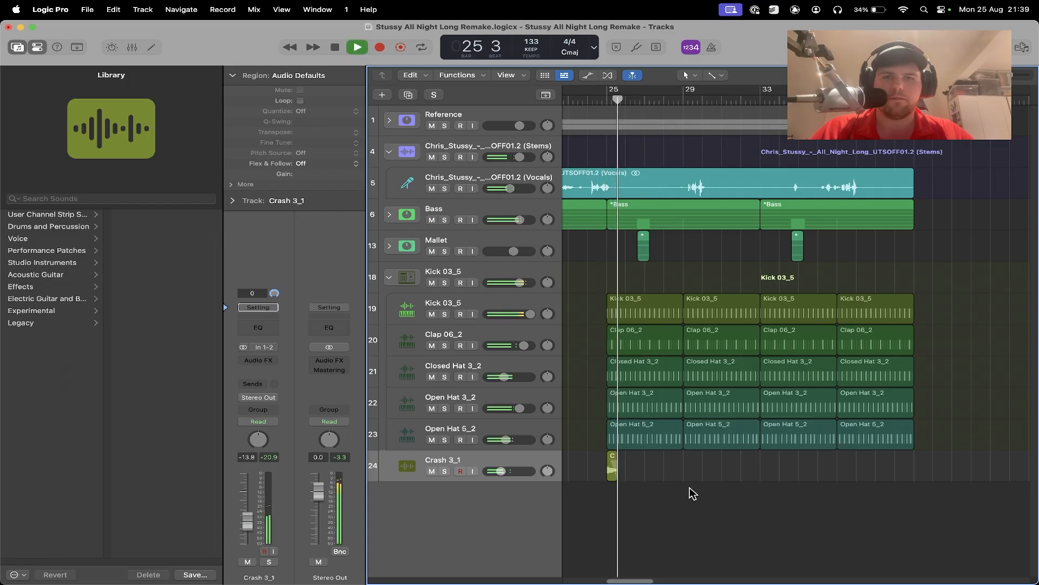
pyautogui.hscroll(-2, 813, 525)
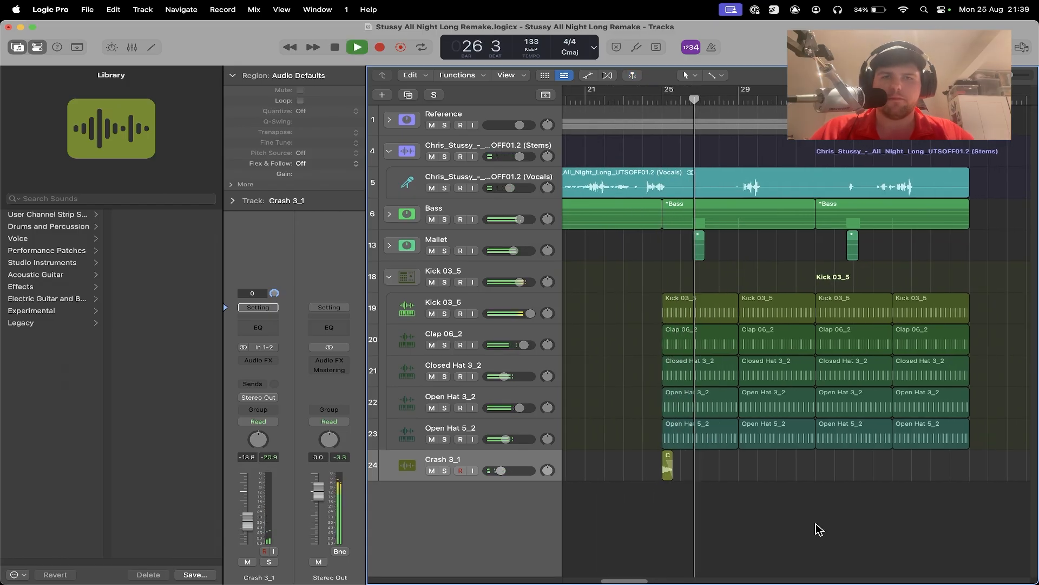
pyautogui.hscroll(-3, 819, 530)
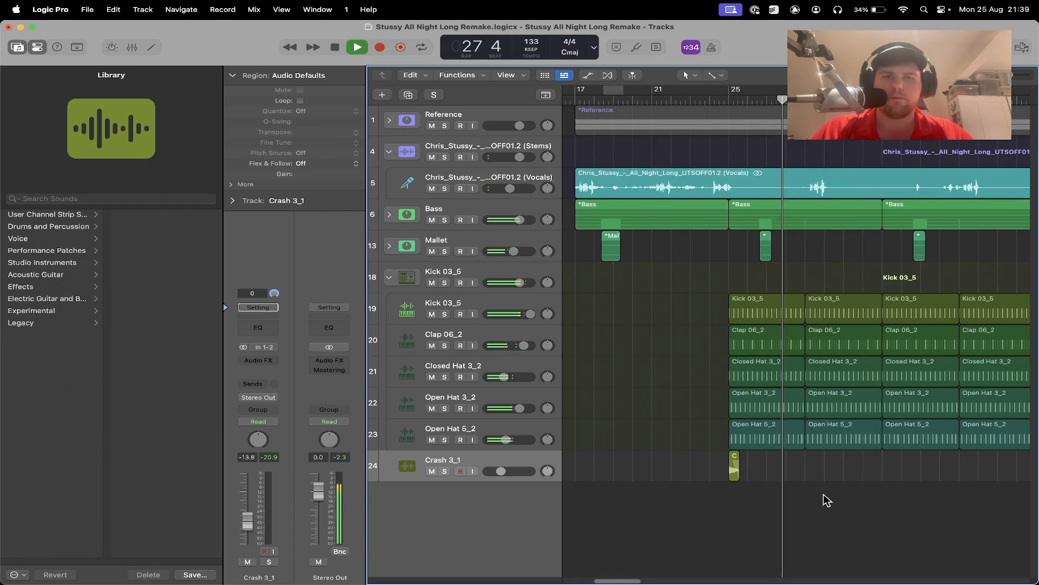
pyautogui.press('space')
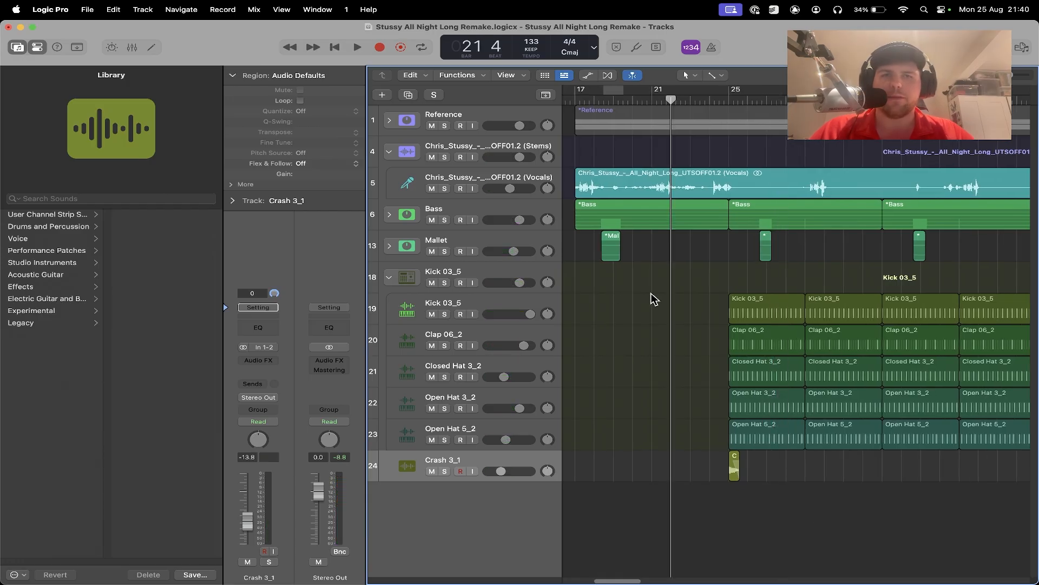
# Copy two Clap 06_2 regions to bars 17 to 25, with steps 5 and 13 active in the first one.
pyautogui.moveTo(771, 343); pyautogui.dragTo(617, 342)
pyautogui.doubleClick(617, 342)
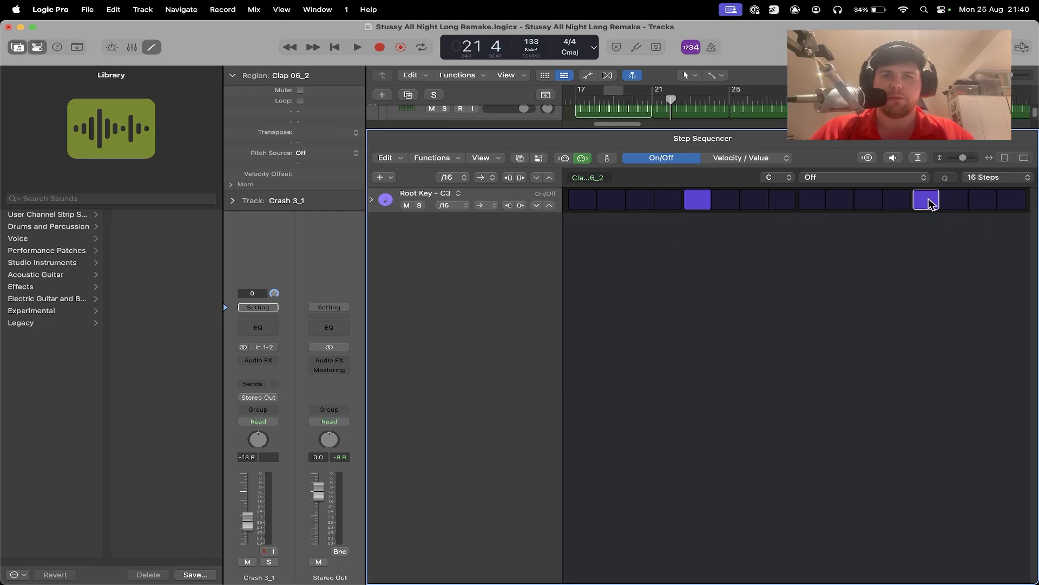
pyautogui.press('space')
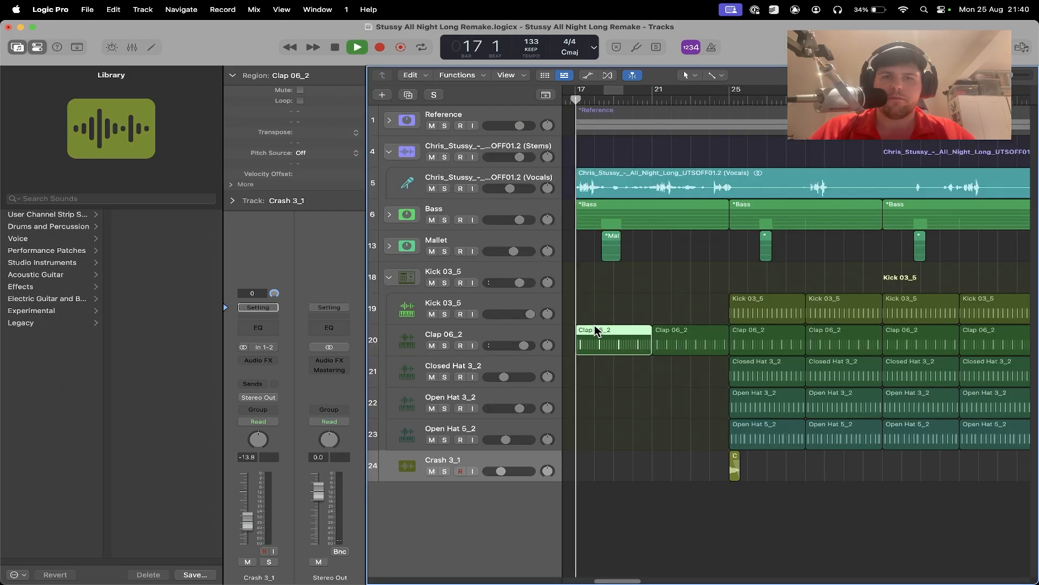
pyautogui.click(606, 394)
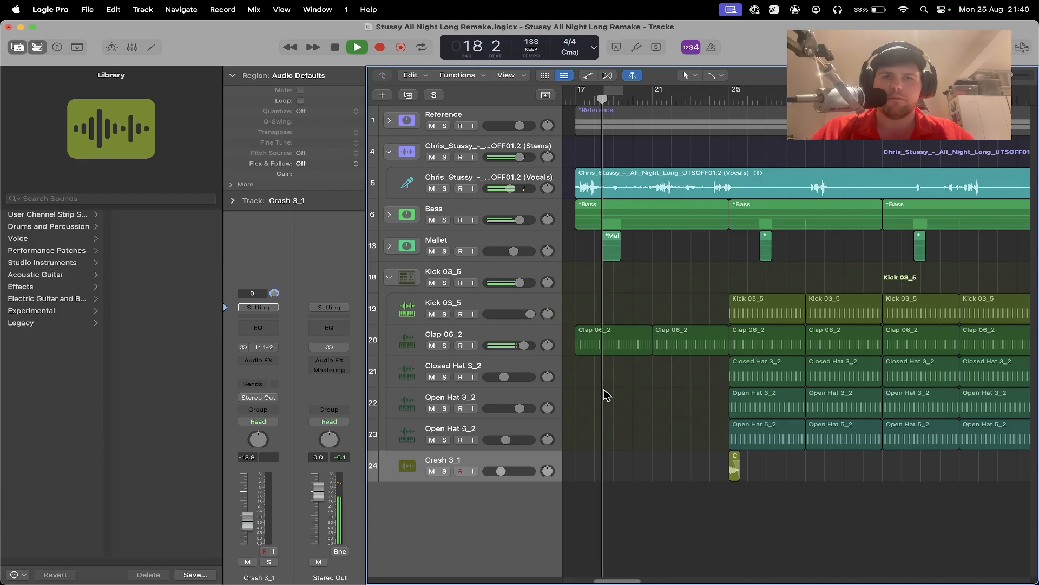
pyautogui.press('space')
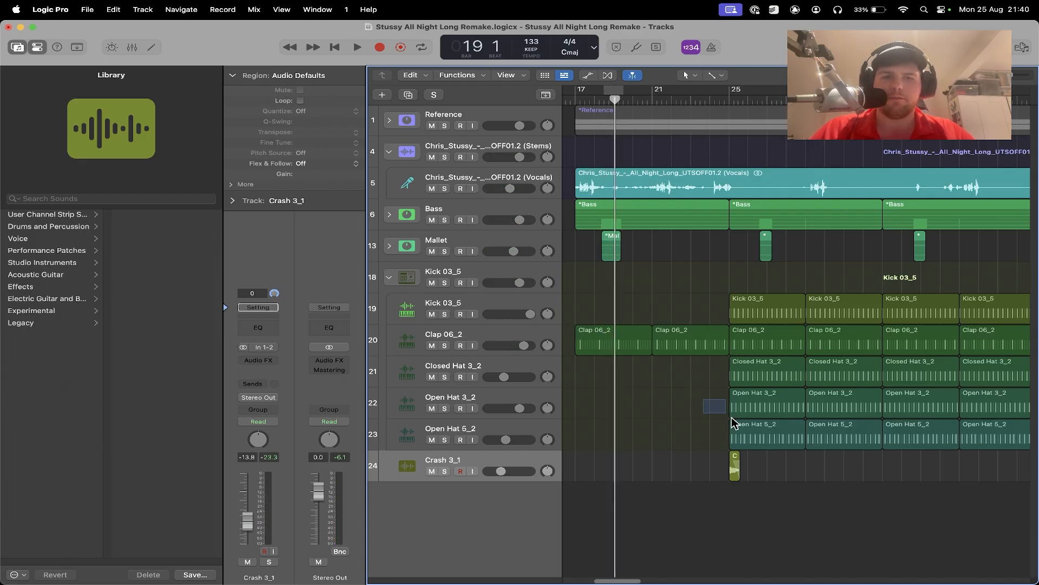
# Copy the Open Hat 3_2 and Open Hat 5_2 regions to bars 17 to 25 and shorten the last clap and open hat copies to end at bar 24.
pyautogui.moveTo(732, 418); pyautogui.dragTo(690, 411)
pyautogui.click(683, 482)
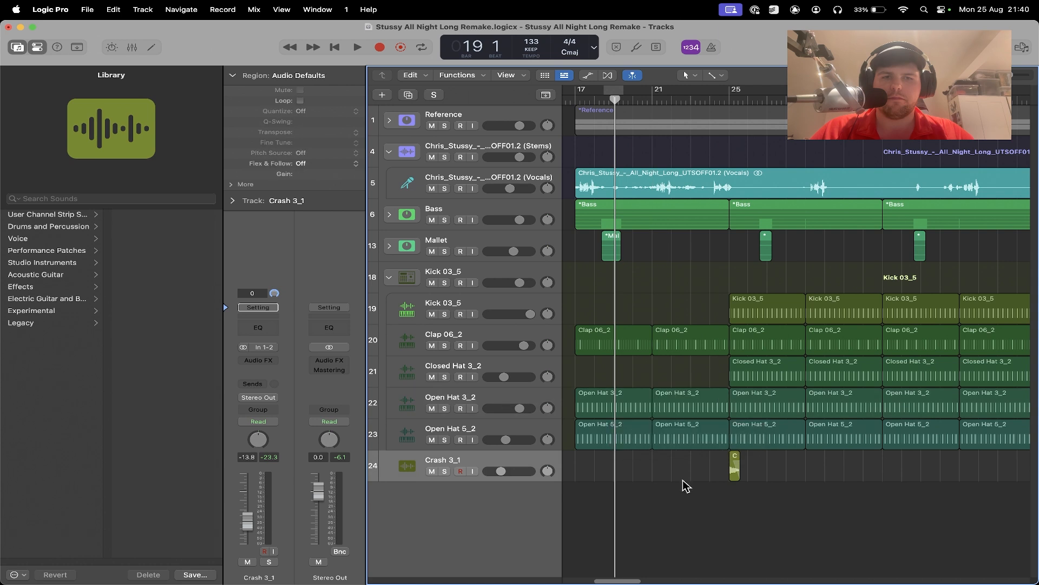
pyautogui.click(577, 104)
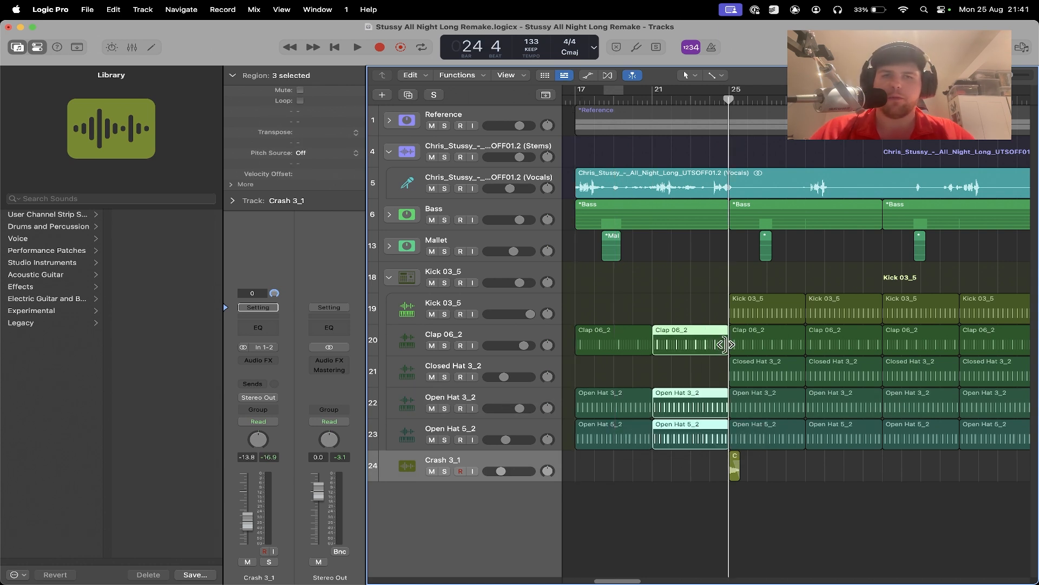
pyautogui.moveTo(724, 345); pyautogui.dragTo(707, 350)
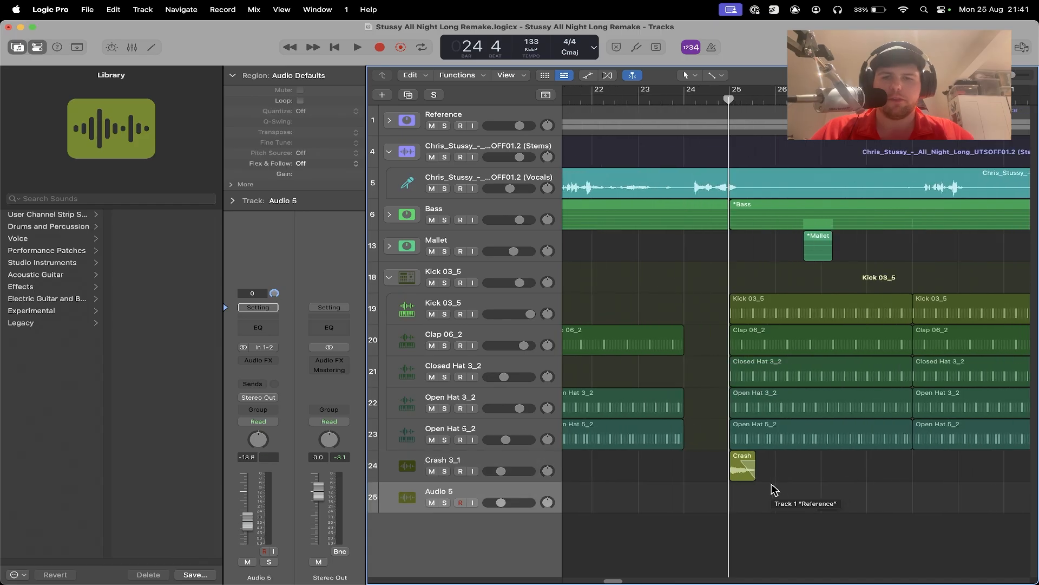
# Copy the crash onto four new tracks, one beat apart from bar 24, and lower their volumes, the fourth copy's track to -17.2 dB.
pyautogui.moveTo(744, 475); pyautogui.dragTo(729, 544)
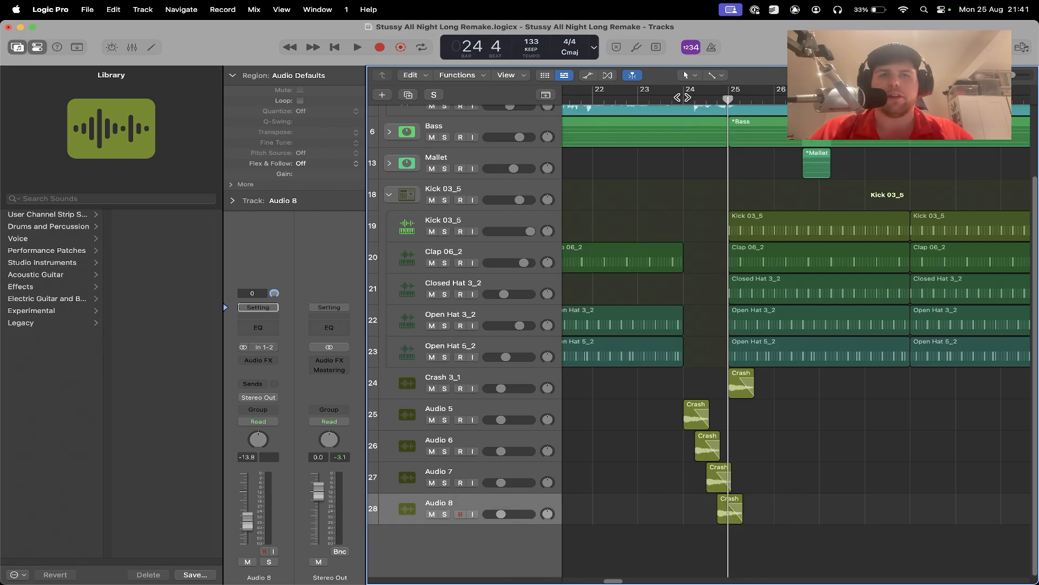
pyautogui.click(682, 98)
pyautogui.moveTo(497, 418); pyautogui.dragTo(482, 420)
pyautogui.moveTo(504, 451); pyautogui.dragTo(494, 452)
pyautogui.moveTo(499, 513); pyautogui.dragTo(491, 512)
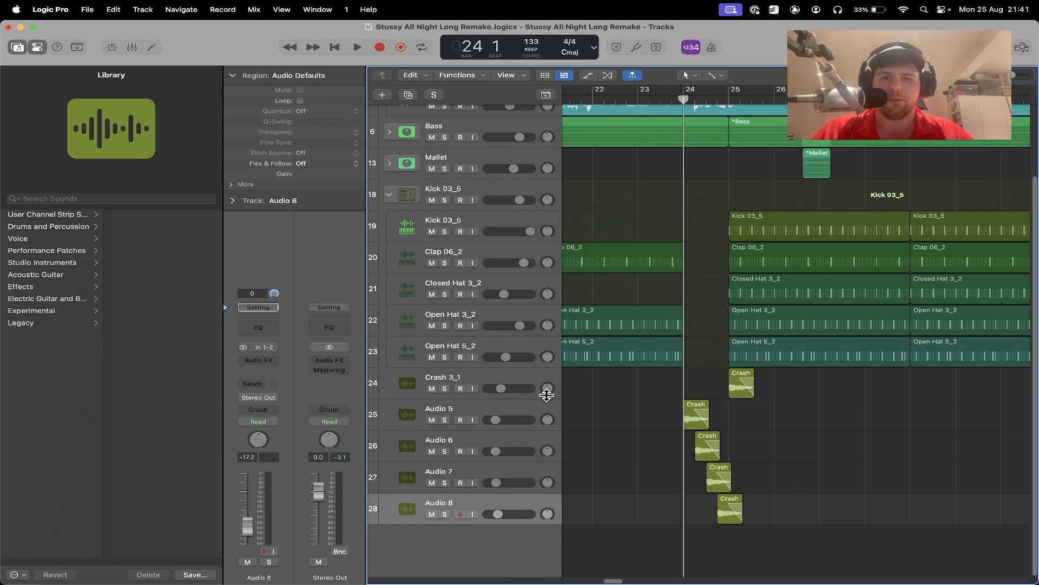
# Pan the four crash copies' tracks, the fourth to +13, and shorten their regions to about one beat.
pyautogui.moveTo(547, 450); pyautogui.dragTo(550, 477)
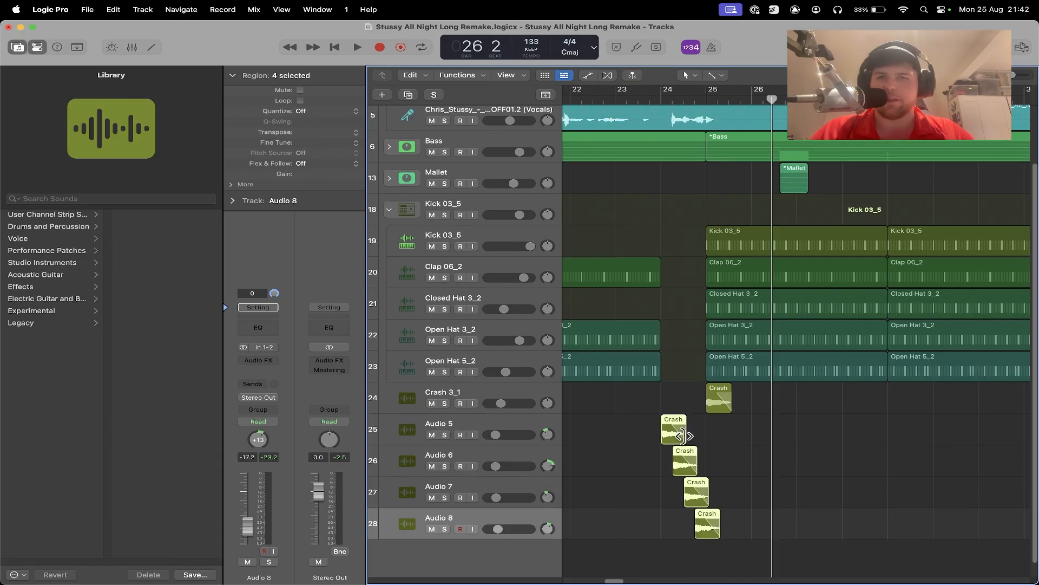
pyautogui.moveTo(681, 438); pyautogui.dragTo(676, 439)
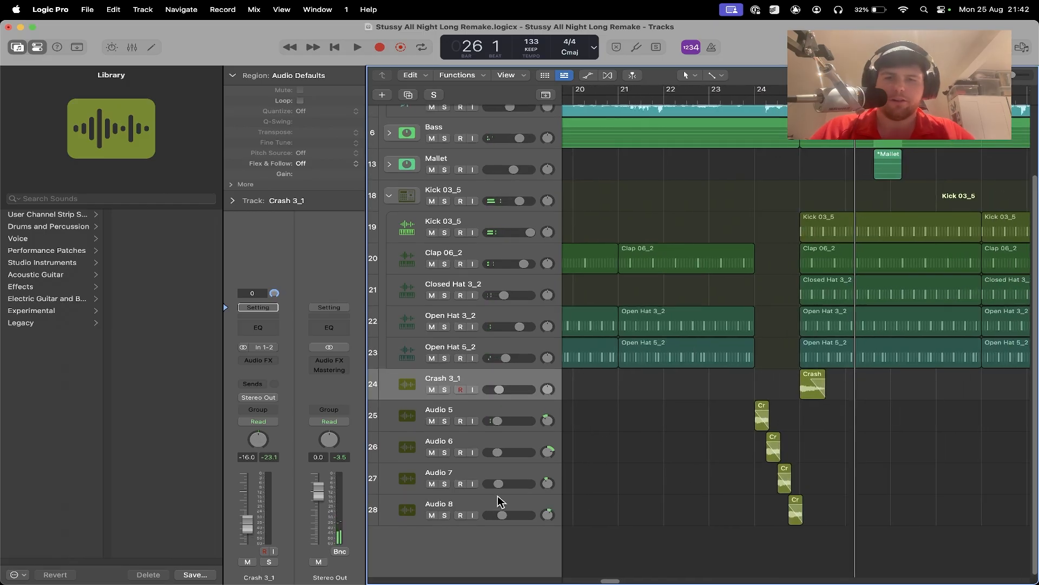
# Group the Crash 3_1 track and its four copies into a summing stack, name it Crashes and collapse it.
pyautogui.keyDown('shift'); pyautogui.click(500, 501); pyautogui.keyUp('shift')
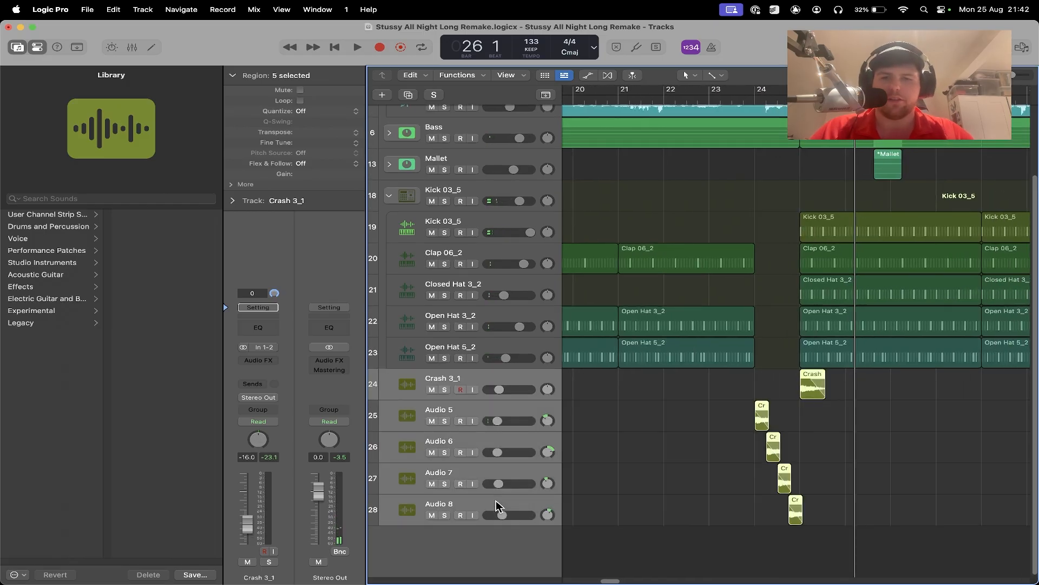
pyautogui.rightClick(497, 503)
pyautogui.click(541, 470)
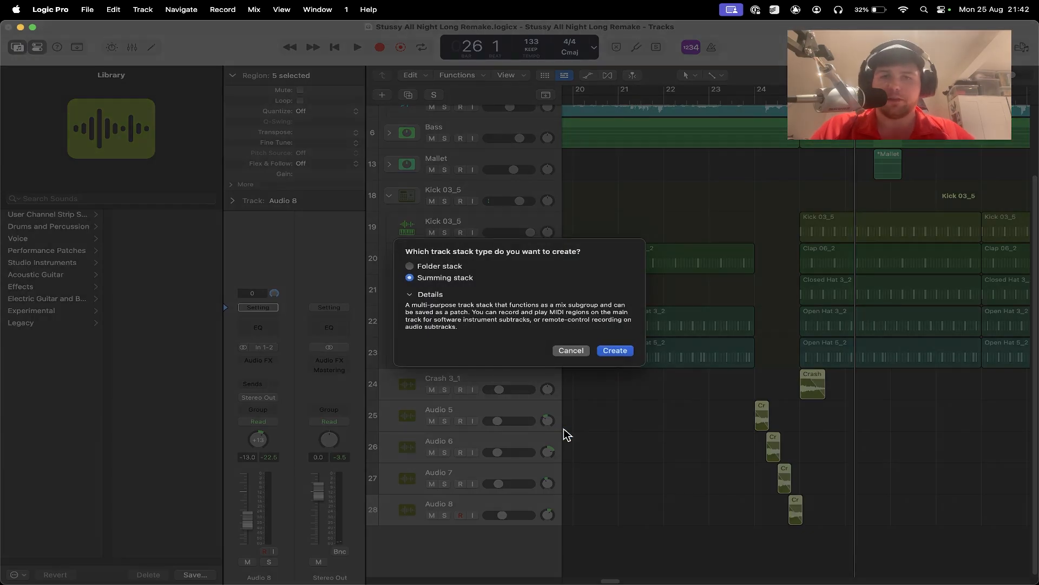
pyautogui.press('Return')
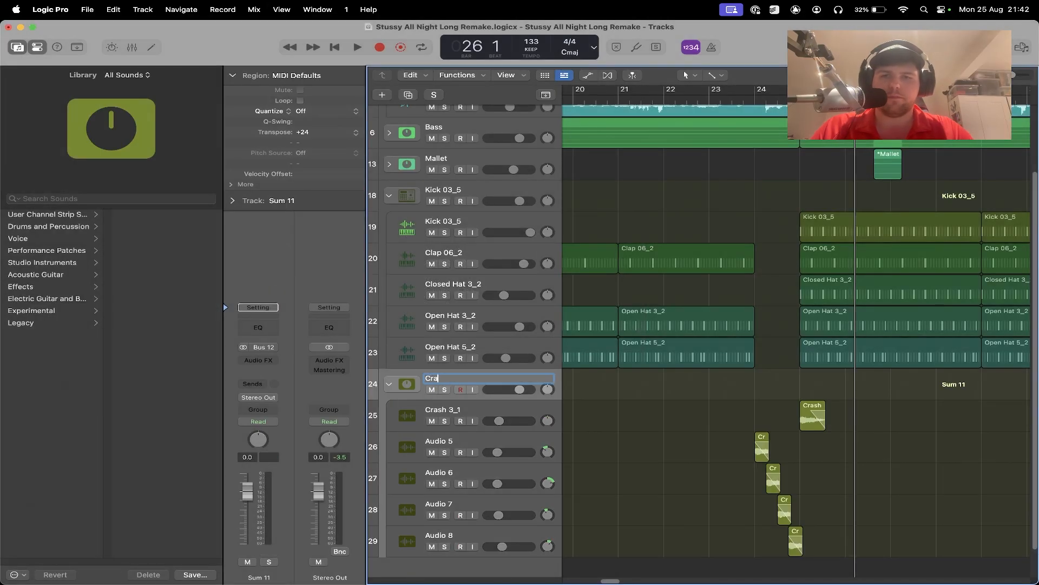
pyautogui.click(389, 384)
pyautogui.click(436, 380)
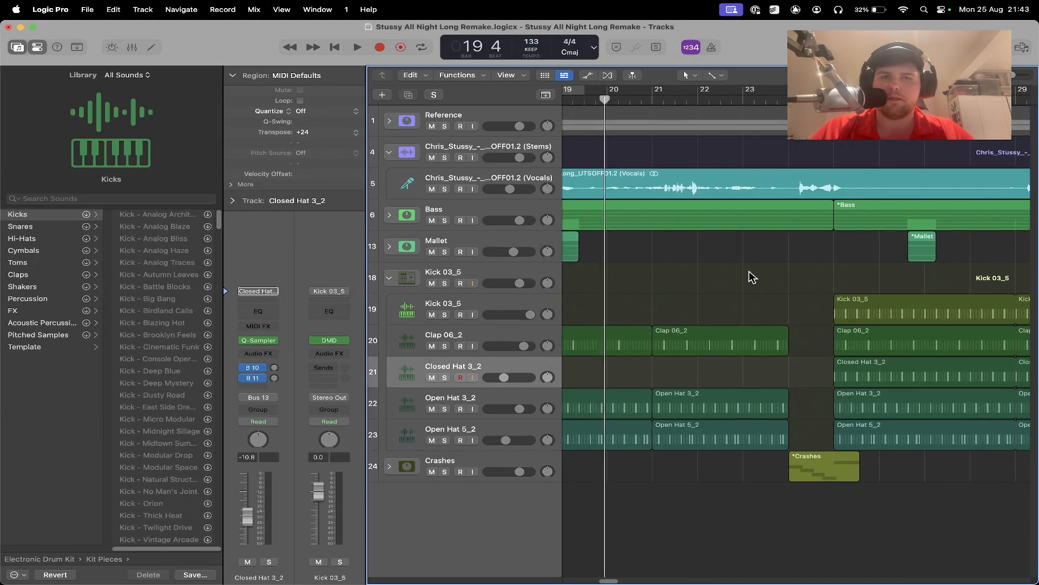
# Create a pattern region on the Closed Hat 3_2 track at bar 21 and activate all 16 steps.
pyautogui.hscroll(1, 704, 266)
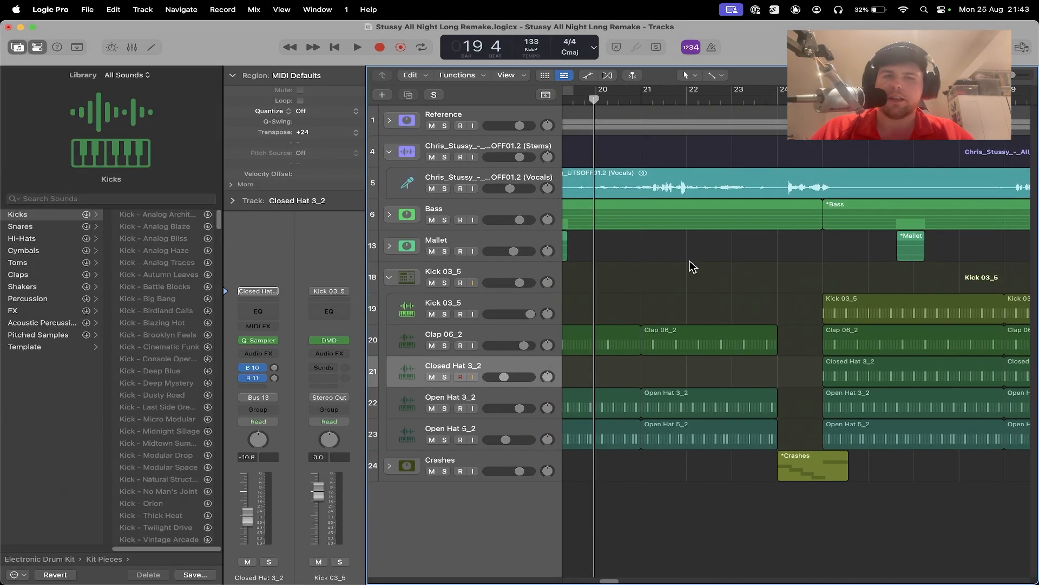
pyautogui.hscroll(2, 650, 244)
pyautogui.hscroll(2, 645, 273)
pyautogui.hscroll(-1, 608, 364)
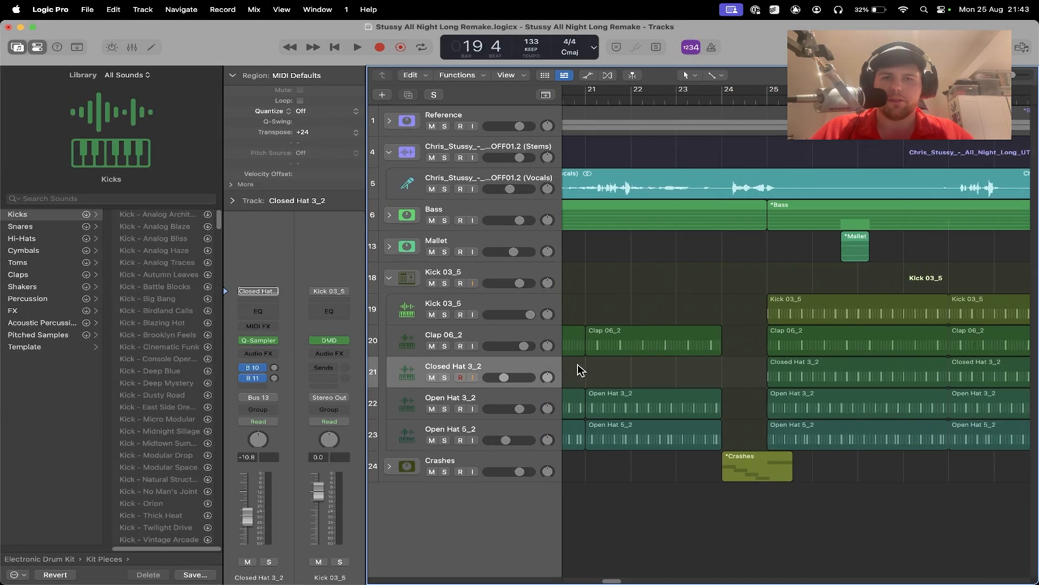
pyautogui.rightClick(603, 373)
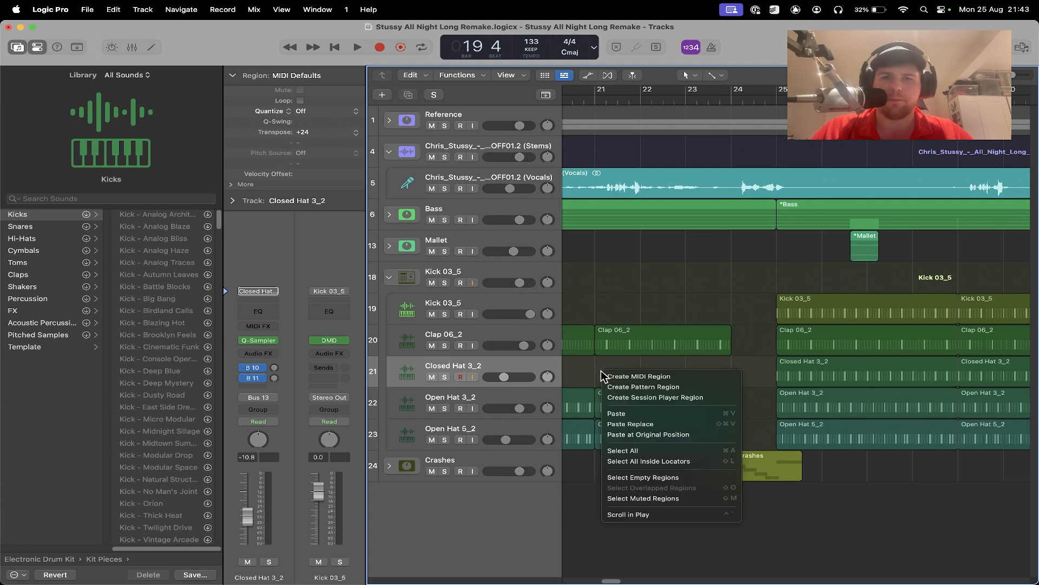
pyautogui.click(628, 388)
pyautogui.moveTo(583, 199); pyautogui.dragTo(1011, 199)
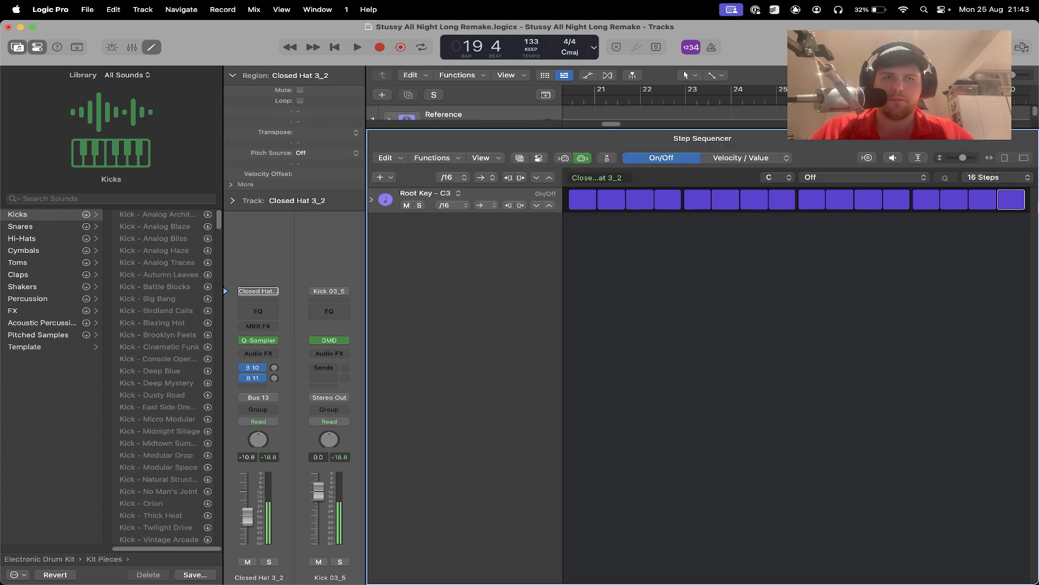
# Vary the closed hat steps' velocities between about 52 and 74, and set the pattern's swing to 53%.
pyautogui.click(372, 199)
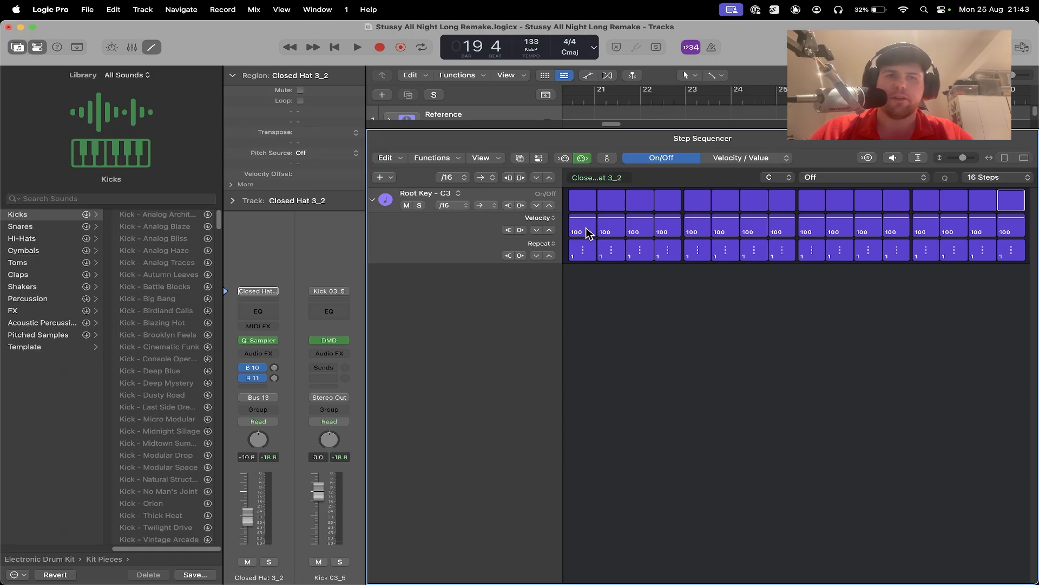
pyautogui.moveTo(589, 231); pyautogui.dragTo(1018, 232)
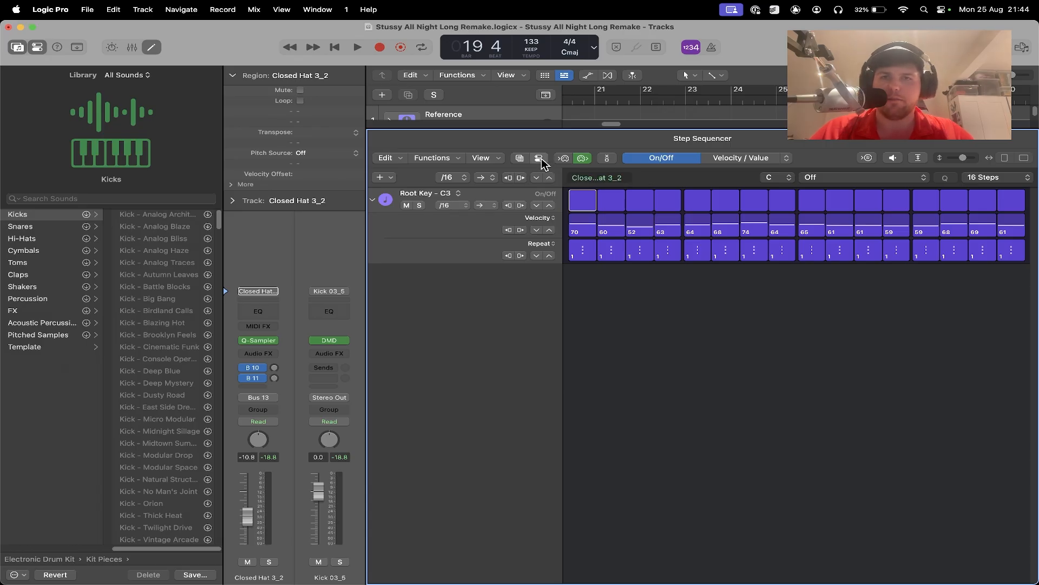
pyautogui.click(539, 158)
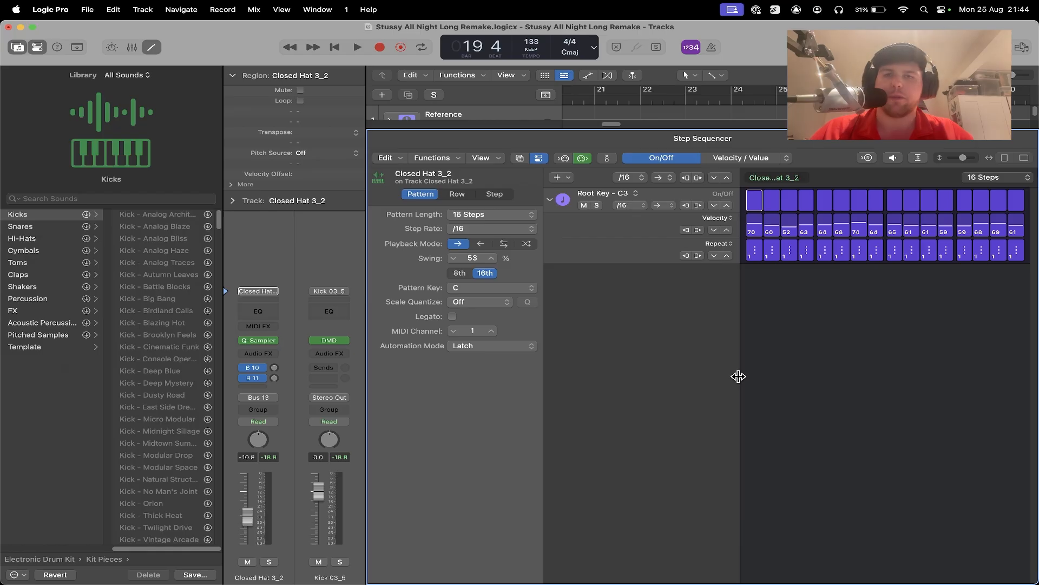
pyautogui.press('e')
# Insert a stereo Phaser with default settings on the Closed Hat 3_2 channel.
pyautogui.click(259, 354)
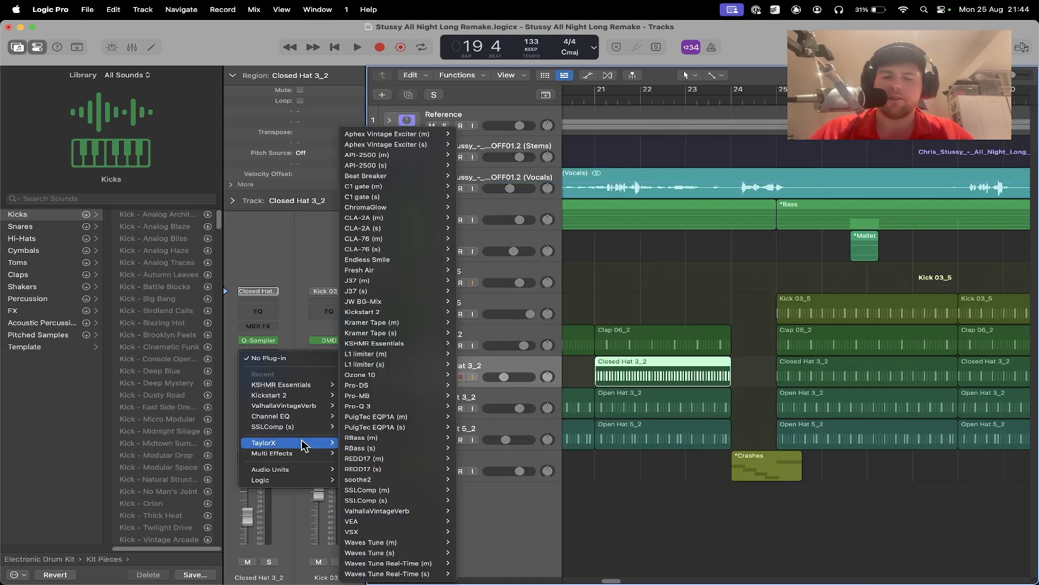
pyautogui.moveTo(296, 479)
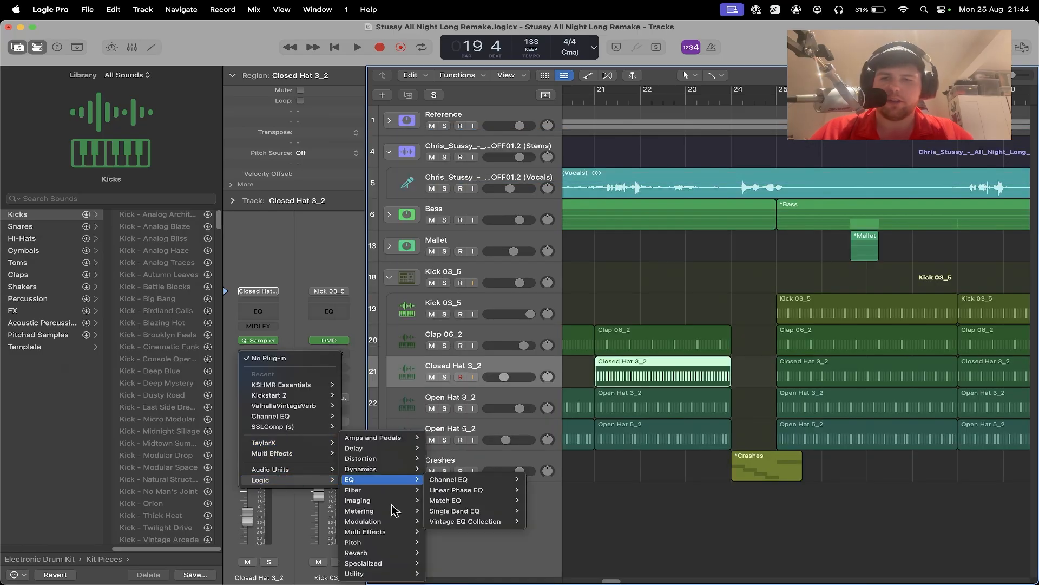
pyautogui.moveTo(390, 522)
pyautogui.moveTo(445, 521)
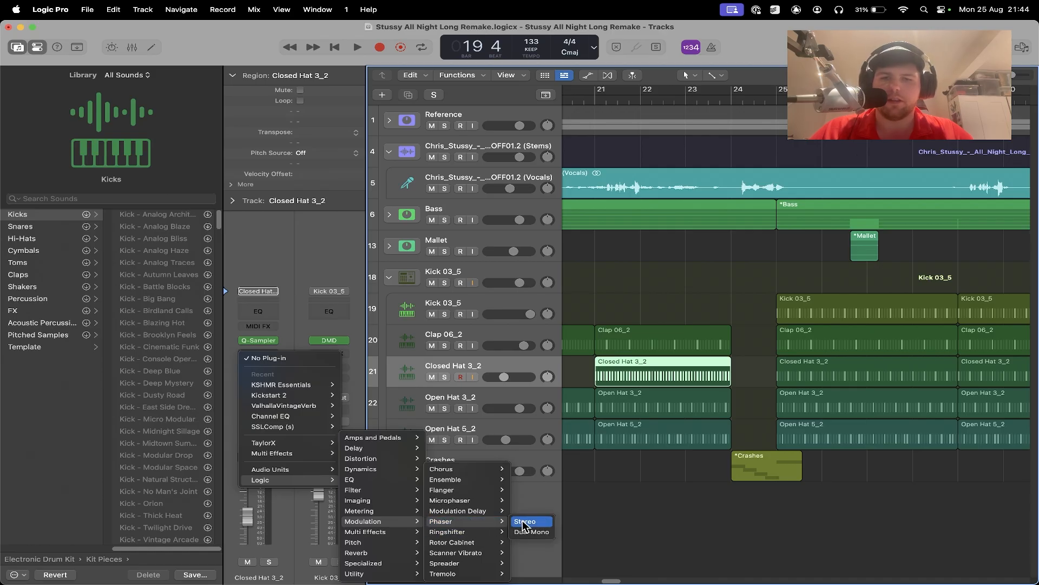
pyautogui.click(525, 522)
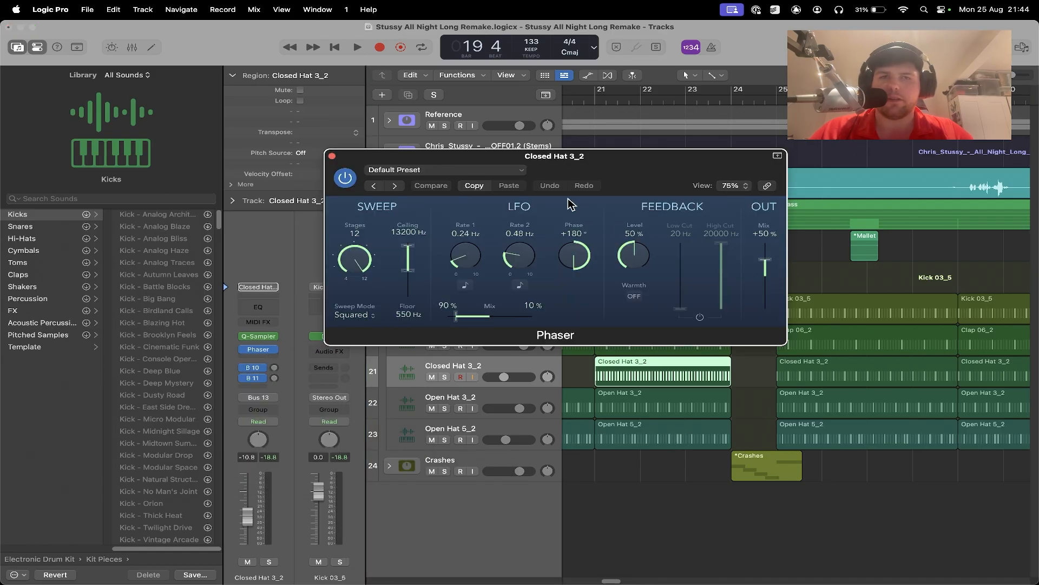
pyautogui.click(333, 157)
# Automate the Closed Hat 3_2 Phaser's output mix at +50% from bar 21 to 24, falling to 0 at bar 25.
pyautogui.press('a')
pyautogui.scroll(-3, 725, 329)
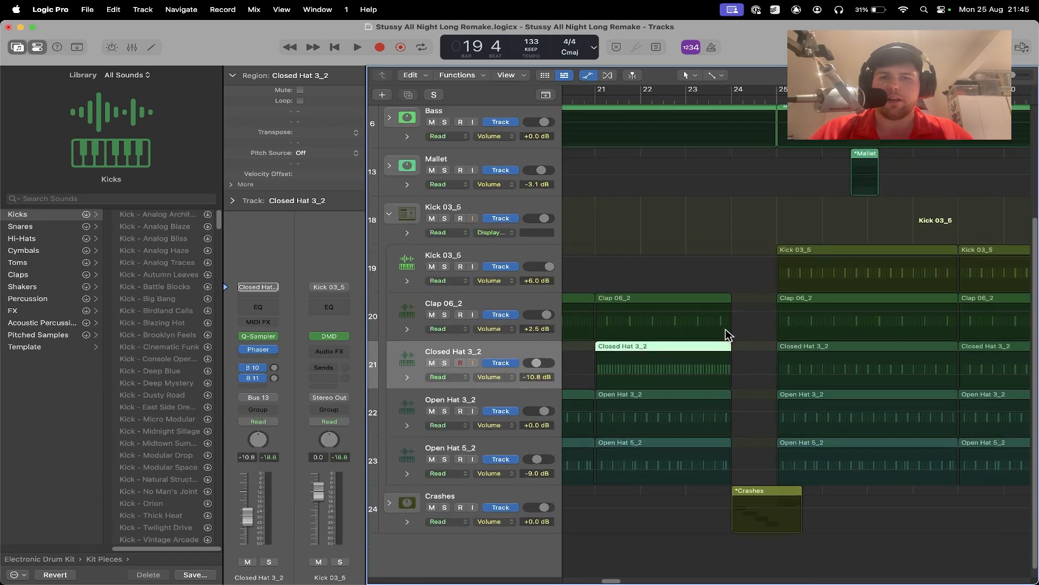
pyautogui.click(506, 374)
pyautogui.moveTo(556, 445)
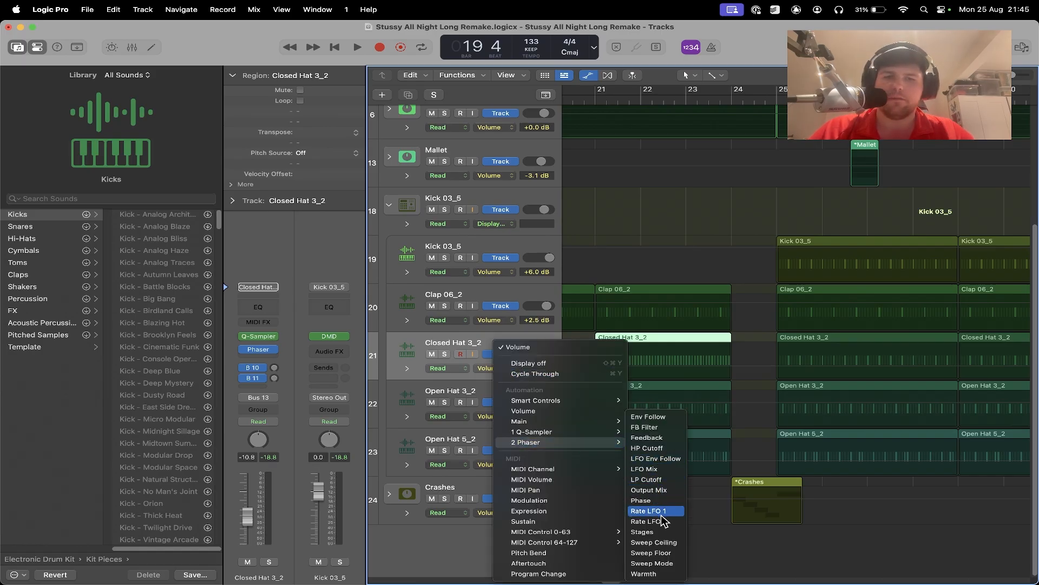
pyautogui.click(666, 492)
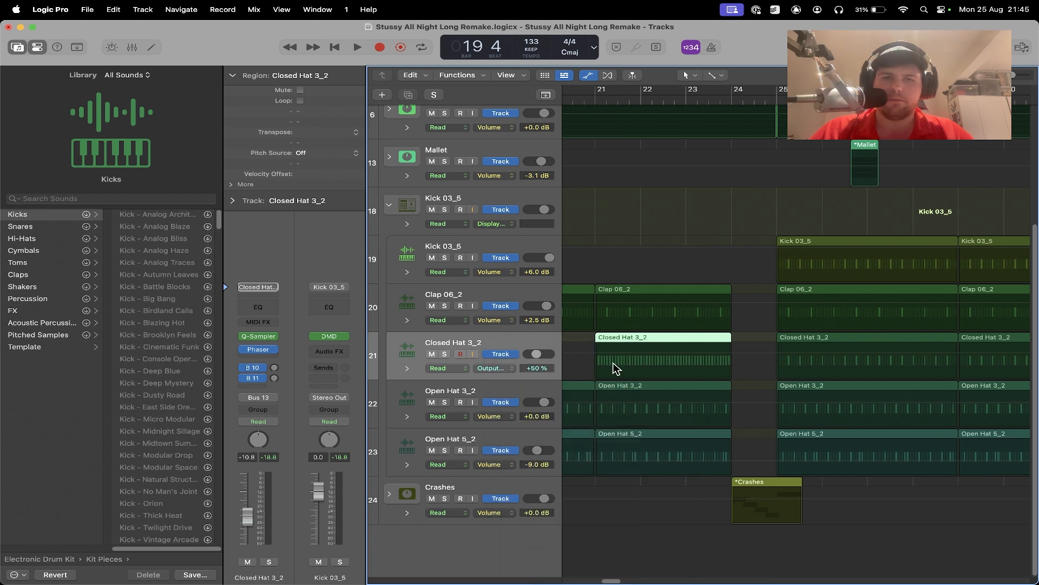
pyautogui.click(595, 358)
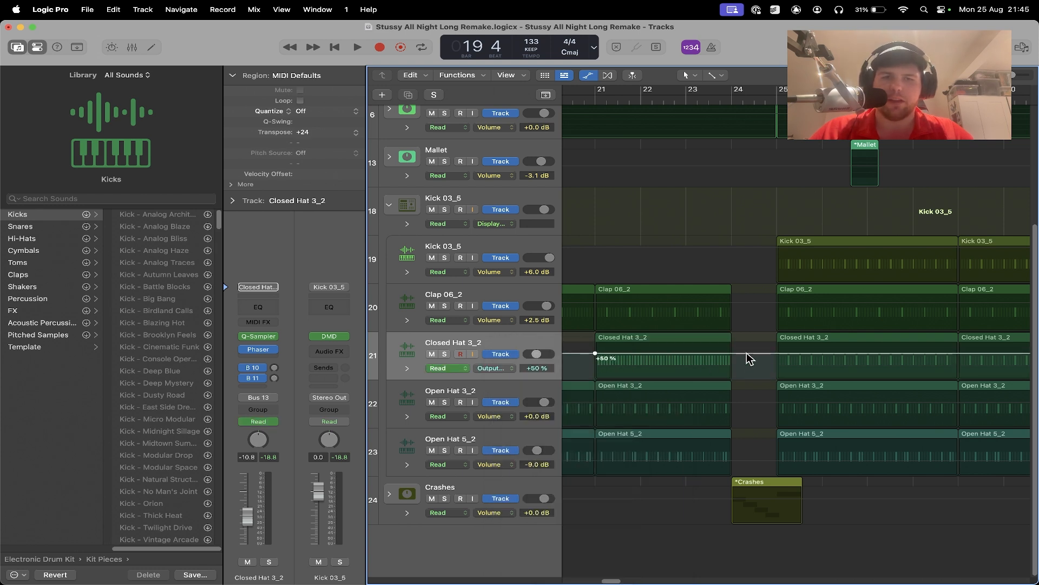
pyautogui.moveTo(777, 353)
pyautogui.mouseDown()
pyautogui.moveTo(781, 379)
pyautogui.moveTo(777, 361)
pyautogui.mouseUp()
# Play the transition into bar 25 to check the phased closed hats, and hide the automation.
pyautogui.press('space')
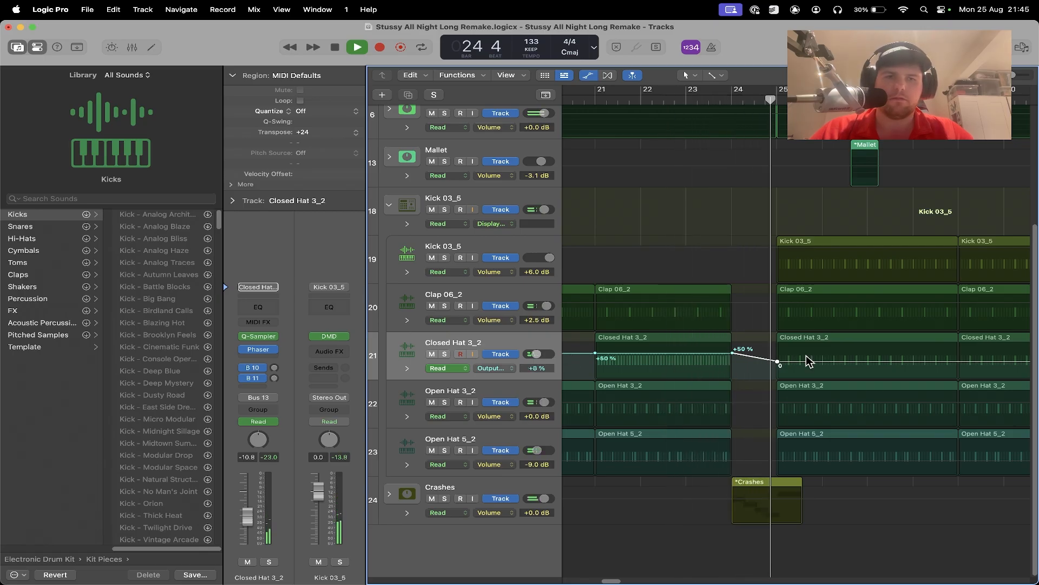
pyautogui.press('a')
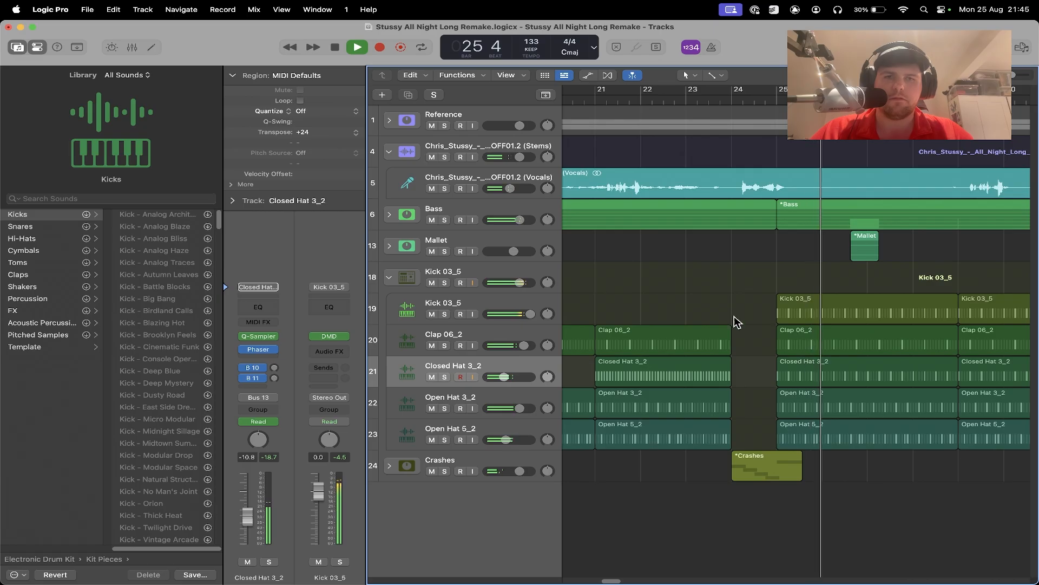
pyautogui.press('space')
# Copy the Kick 03_5 region to bar 21, shorten it to end at bar 24, and activate every odd step in its pattern.
pyautogui.hscroll(-2, 861, 314)
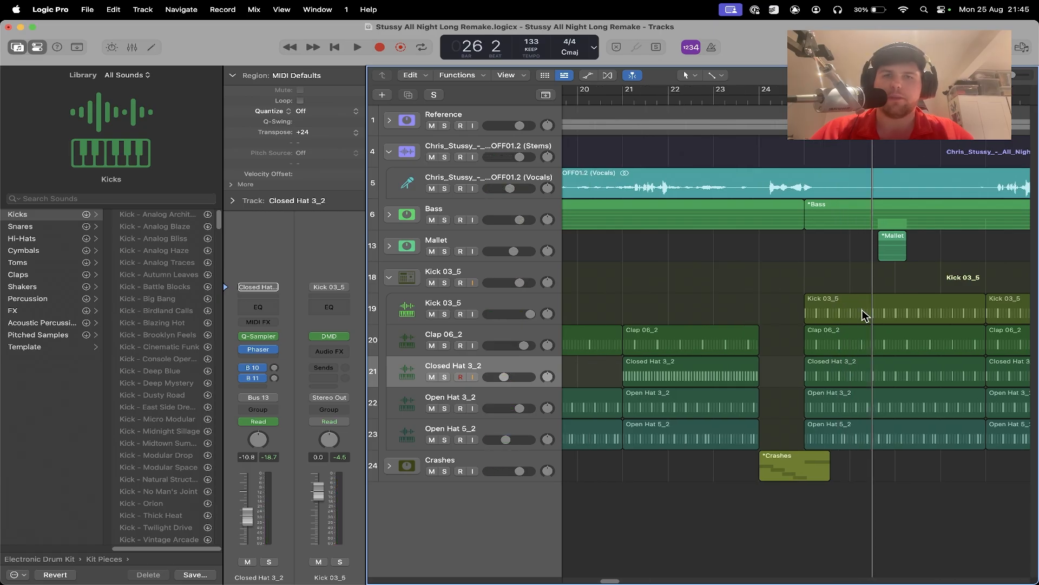
pyautogui.moveTo(887, 312); pyautogui.dragTo(710, 320)
pyautogui.moveTo(804, 313); pyautogui.dragTo(759, 314)
pyautogui.doubleClick(653, 316)
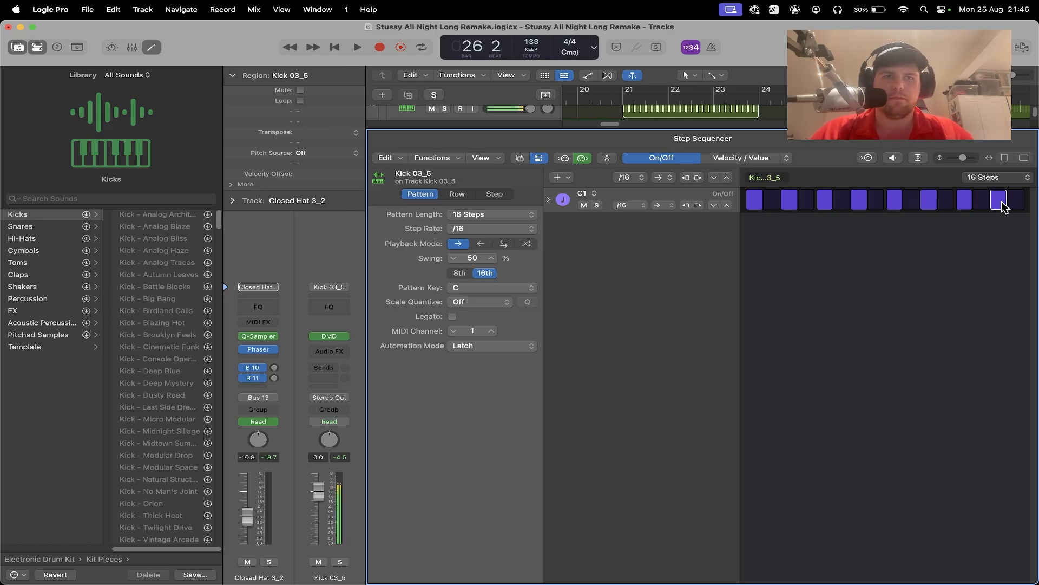
pyautogui.press('e')
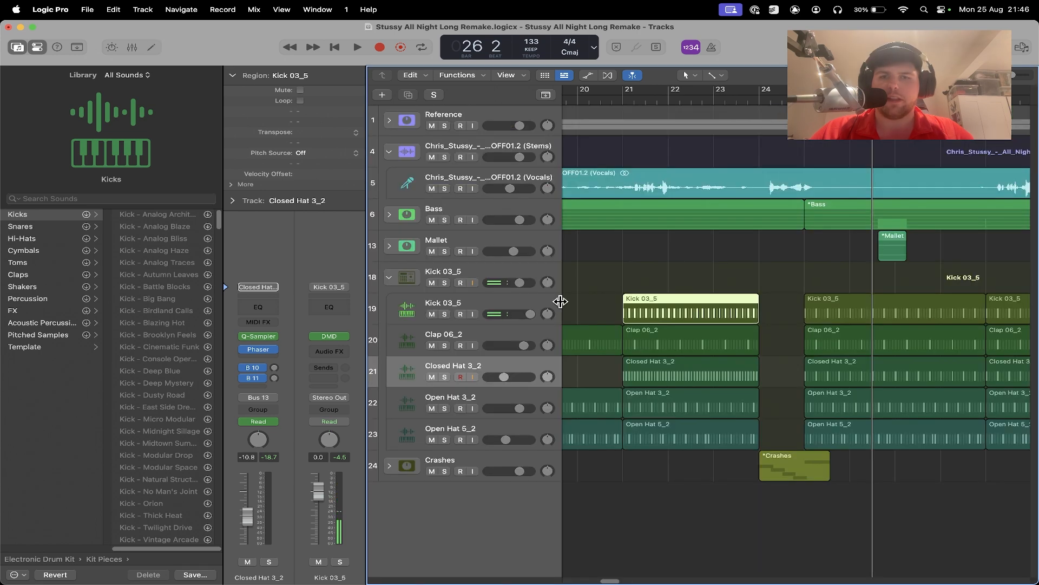
# Add a Channel EQ to the Kick 03_5 track with a low cut at 56 Hz and a 24 dB/oct slope.
pyautogui.click(505, 303)
pyautogui.click(259, 311)
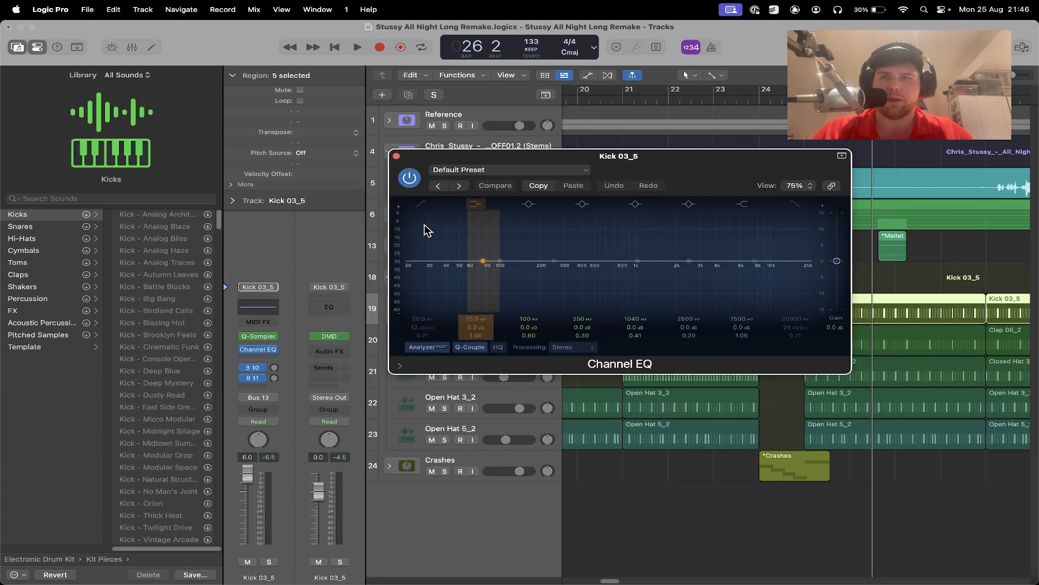
pyautogui.click(421, 206)
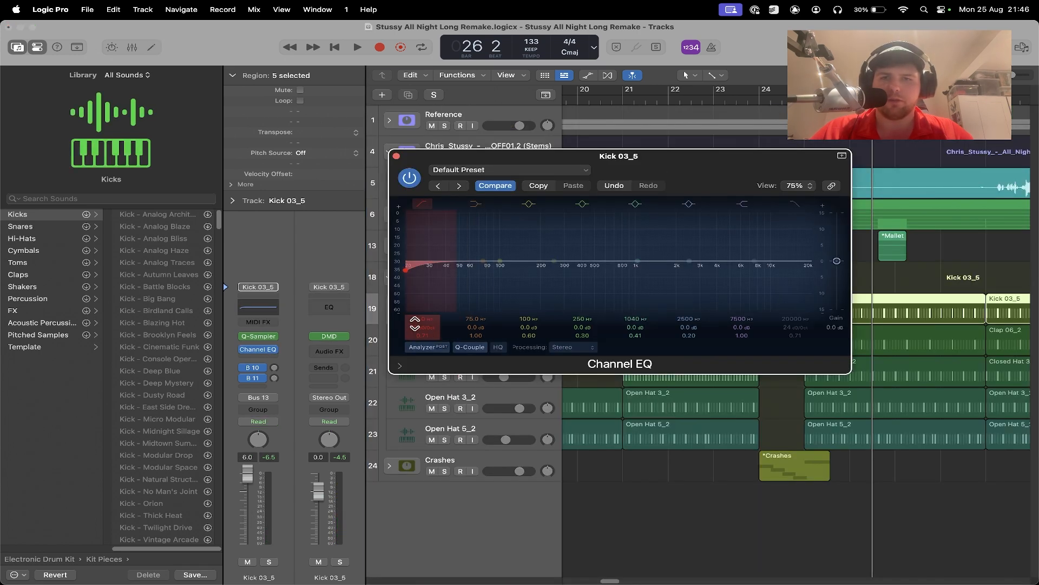
pyautogui.moveTo(415, 323); pyautogui.dragTo(416, 317)
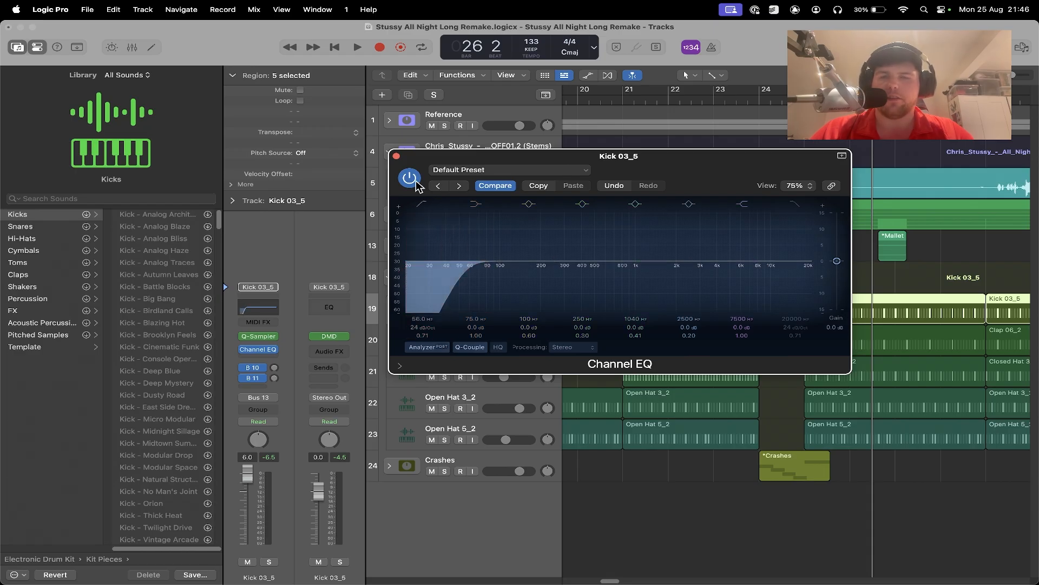
pyautogui.click(396, 156)
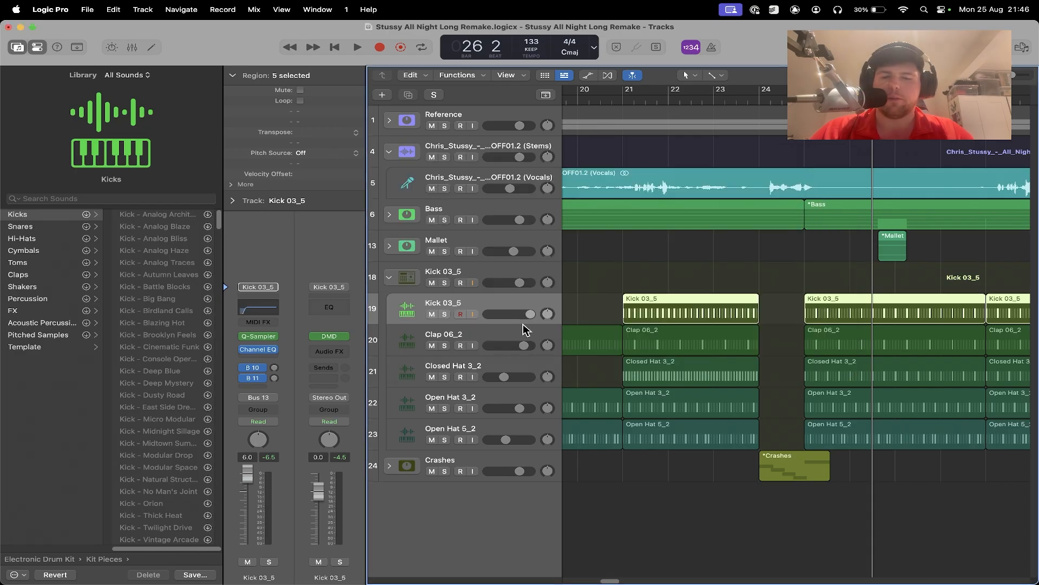
# Automate the Kick 03_5 Channel EQ's low-cut frequency, adding points at bars 21 and 24 and raising the bar 24 point.
pyautogui.press('a')
pyautogui.click(489, 350)
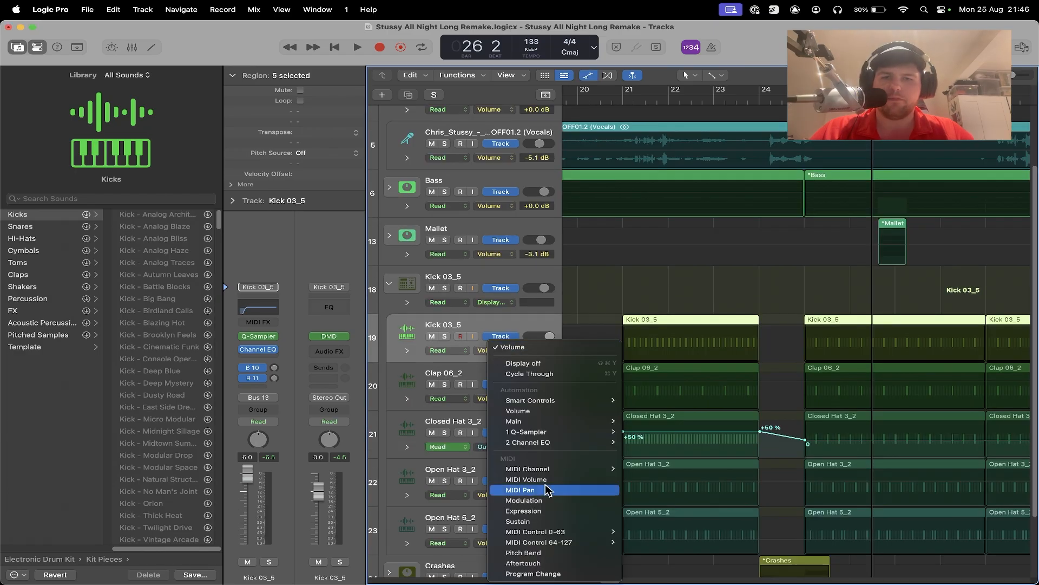
pyautogui.moveTo(531, 442)
pyautogui.click(686, 324)
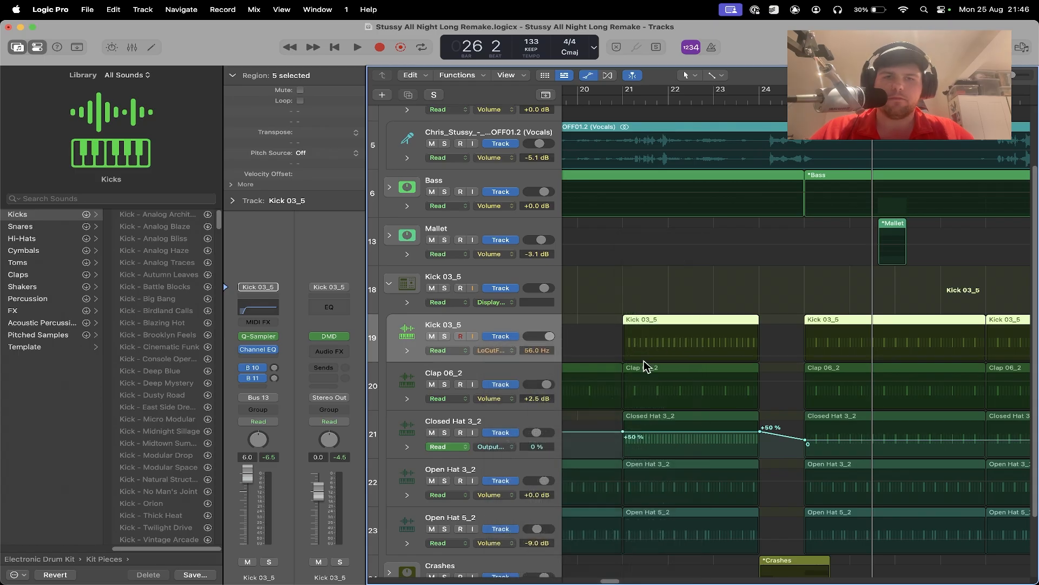
pyautogui.click(625, 360)
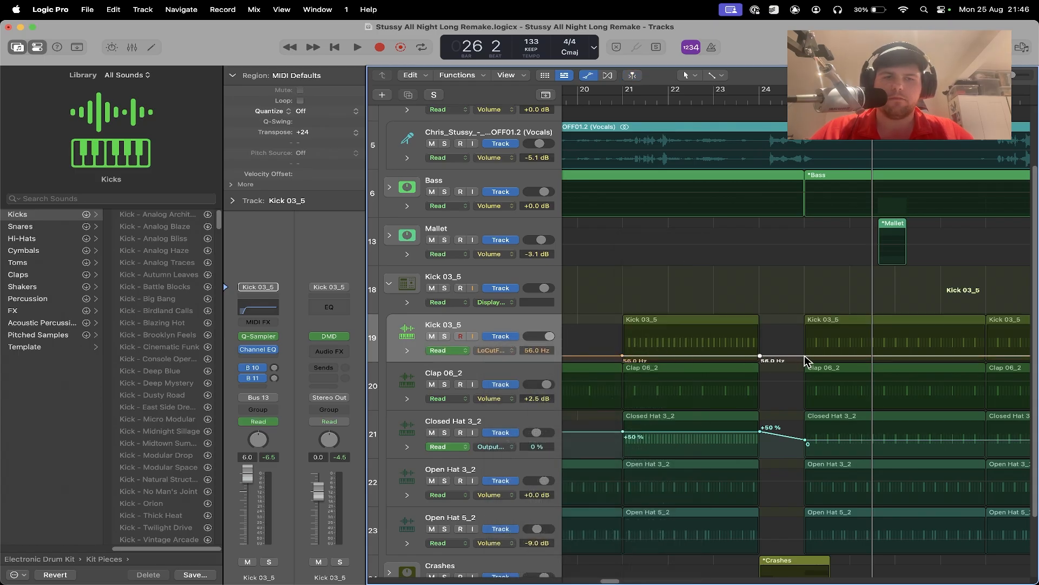
pyautogui.moveTo(760, 355); pyautogui.dragTo(760, 343)
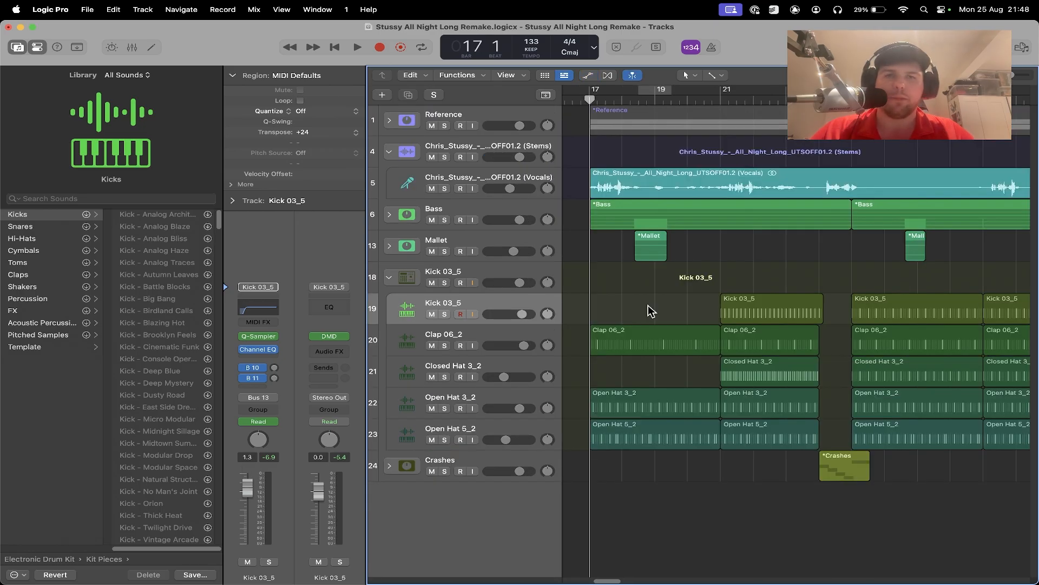
# Play the arrangement from bar 17 into the bar 25 section to check the build-up and crash fill.
pyautogui.press('space')
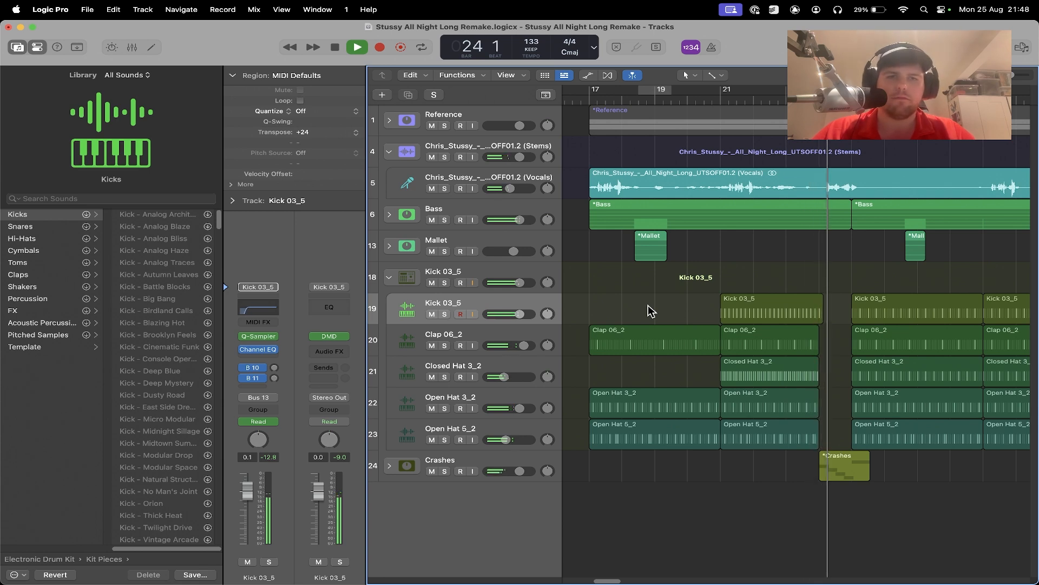
pyautogui.hscroll(1, 650, 310)
pyautogui.hscroll(10, 651, 310)
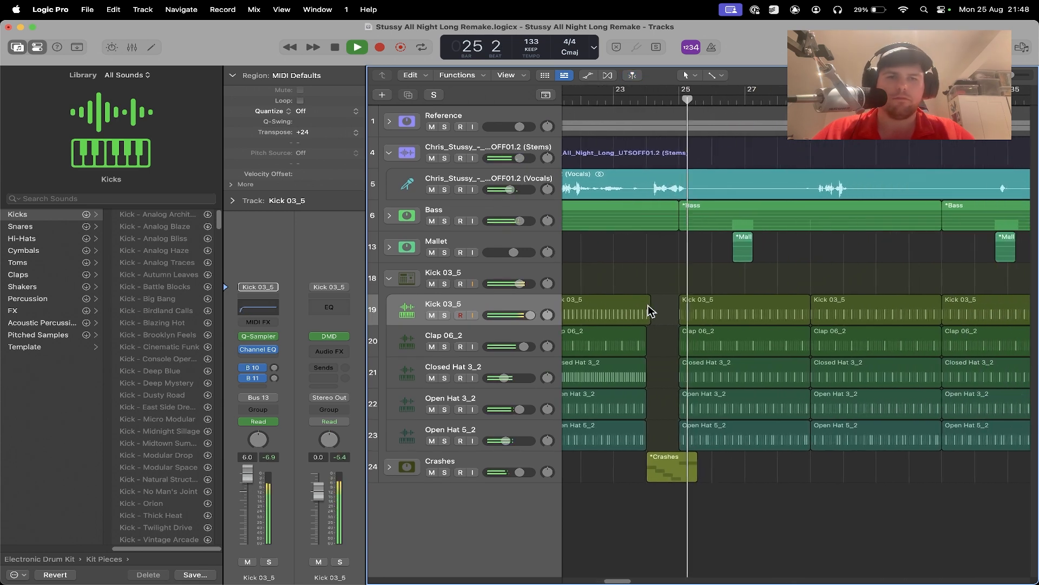
pyautogui.hscroll(4, 648, 308)
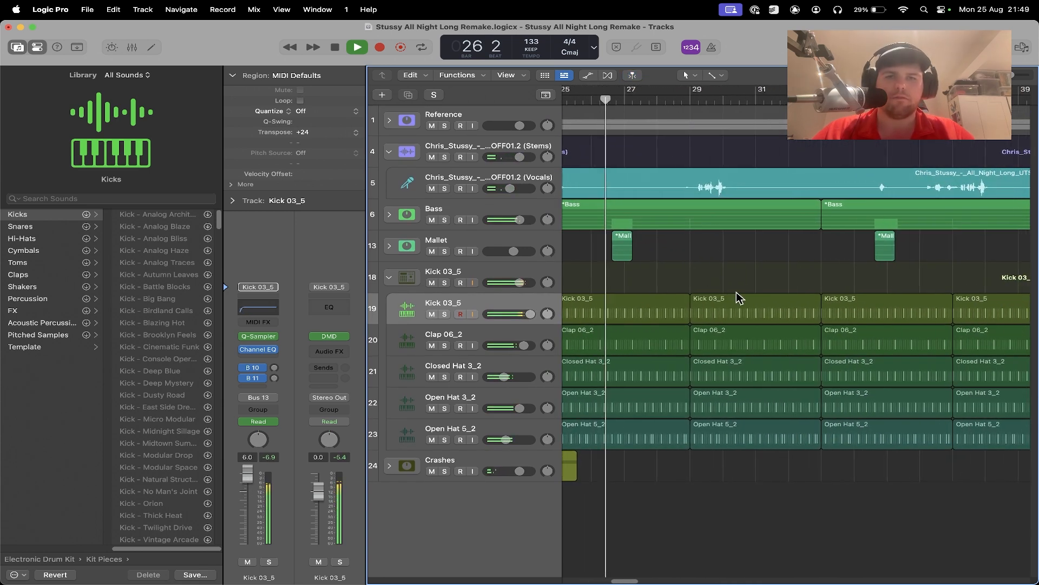
# Listen to the full section after bar 25 through the end of the regions at bar 41, and stop playback.
pyautogui.hscroll(3, 738, 297)
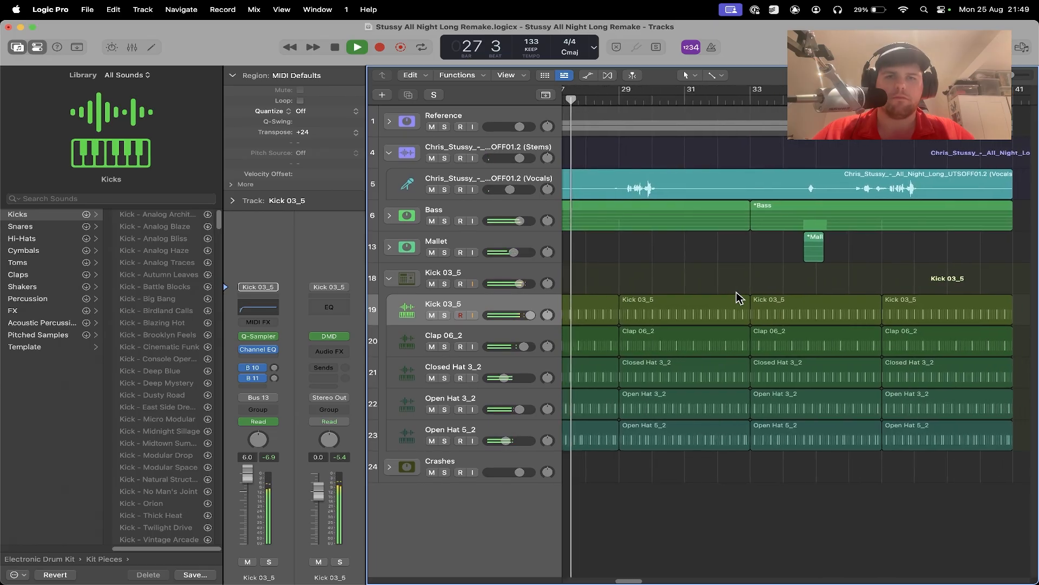
pyautogui.hscroll(1, 738, 297)
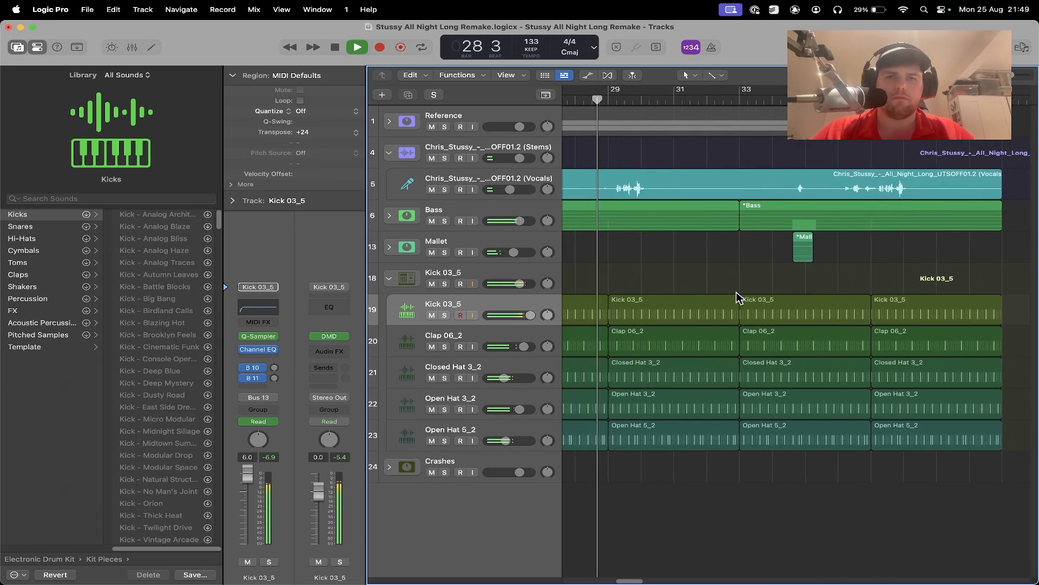
pyautogui.hscroll(2, 736, 291)
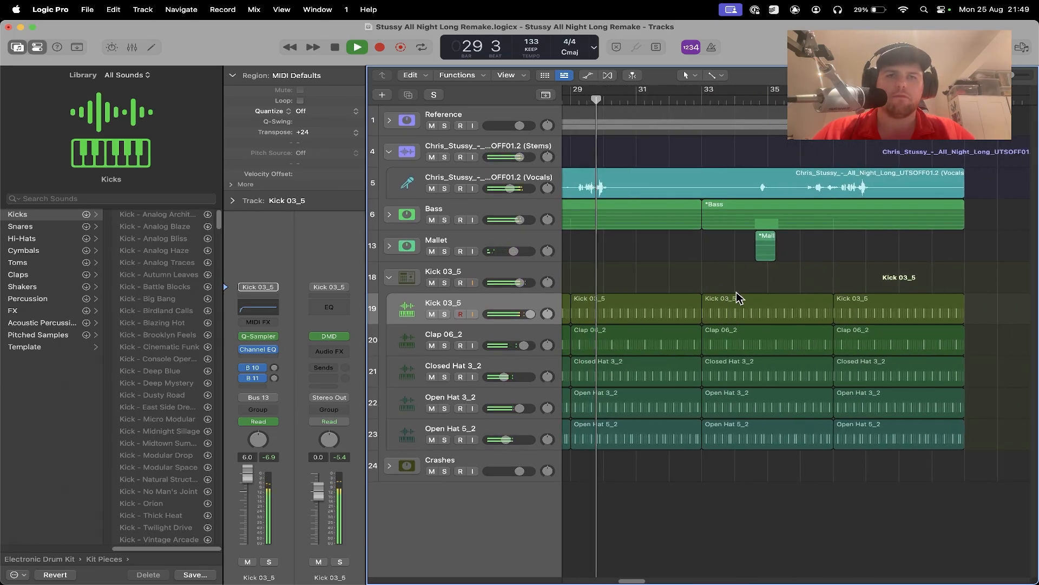
pyautogui.hscroll(2, 746, 288)
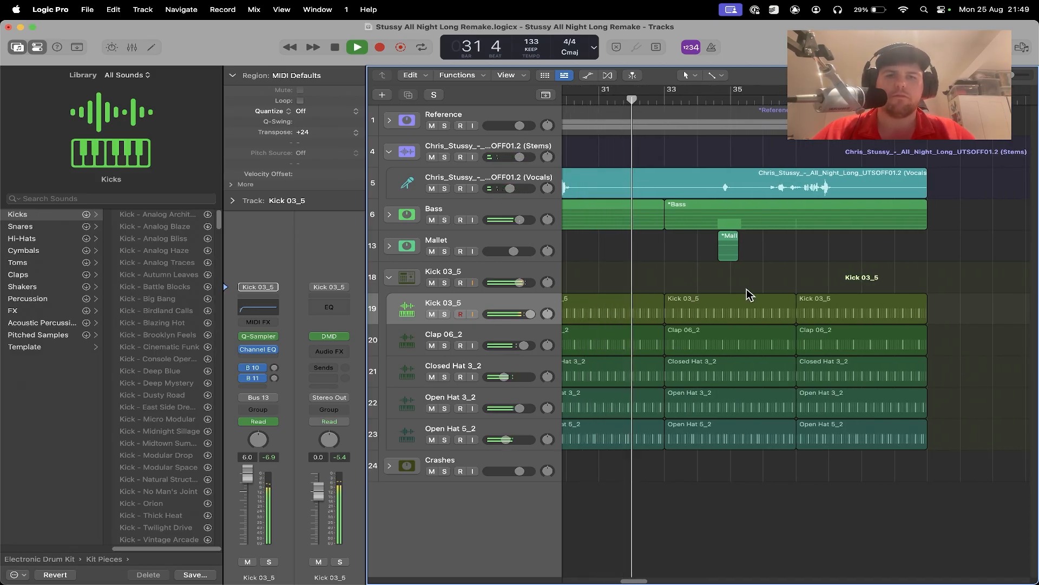
pyautogui.hscroll(1, 746, 288)
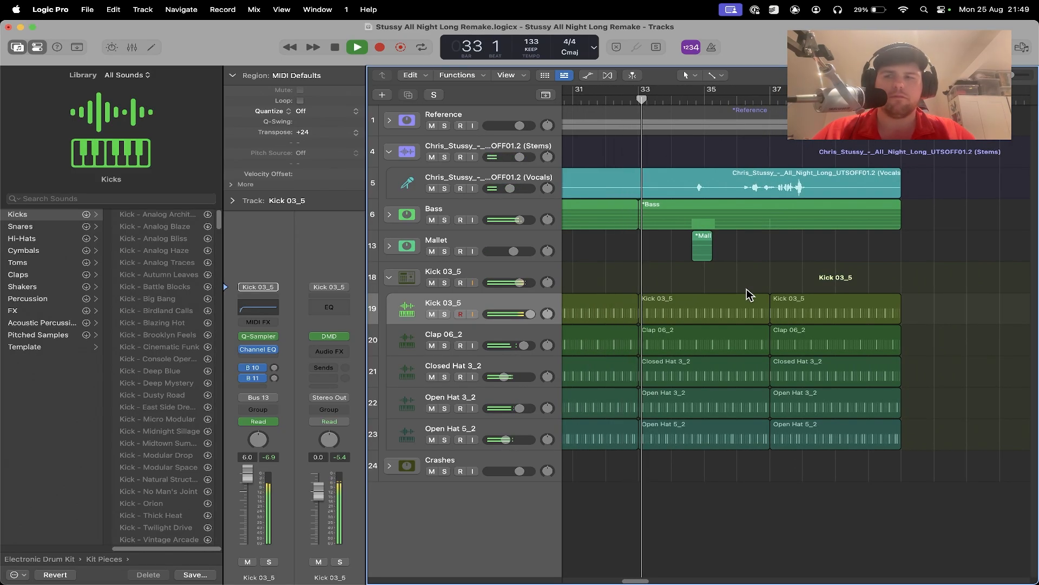
pyautogui.hscroll(1, 746, 295)
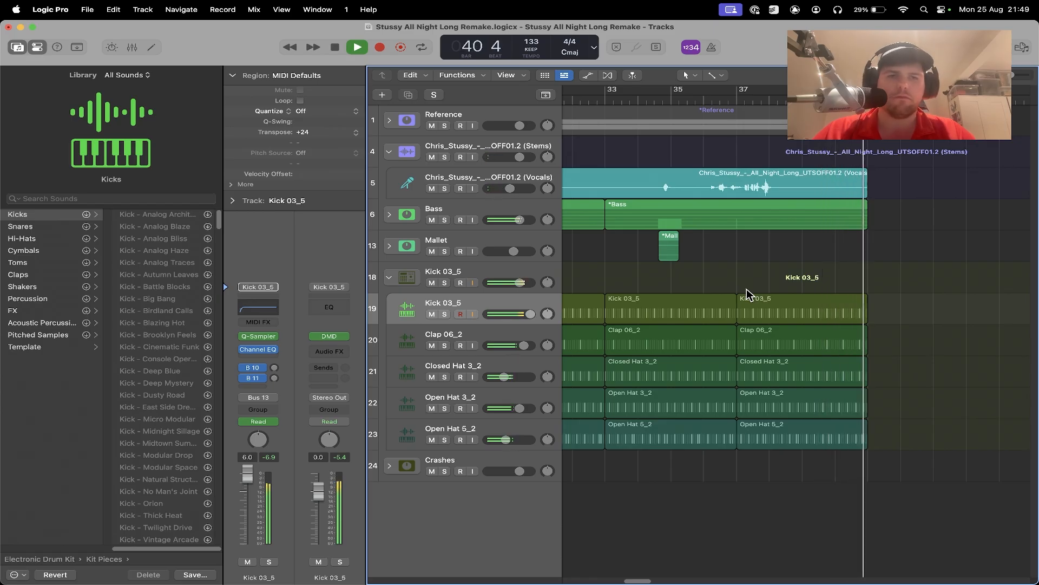
pyautogui.press('space')
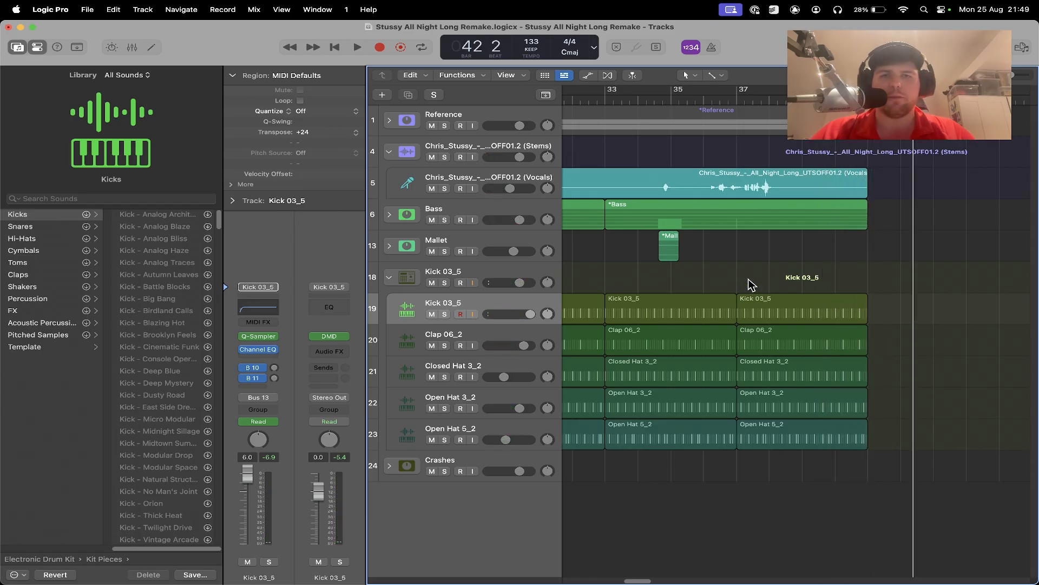